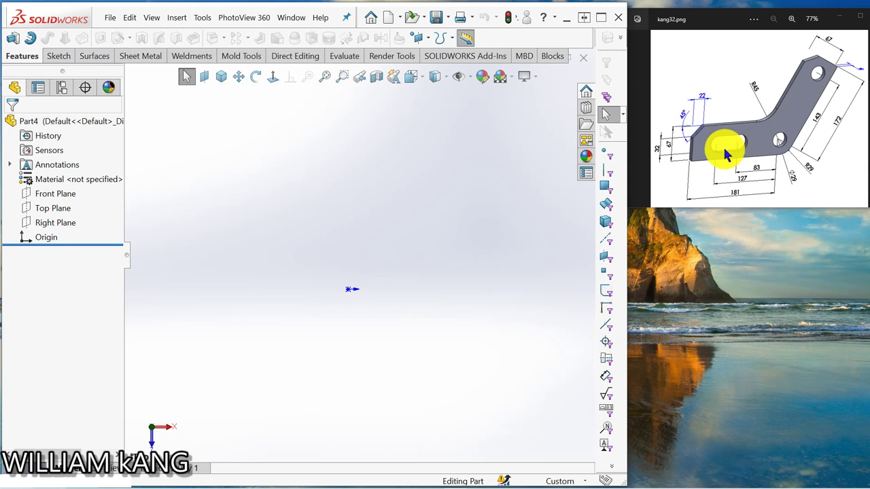
Start a sketch on the Front Plane and draw a circle centred at the origin.
left_click(57, 194)
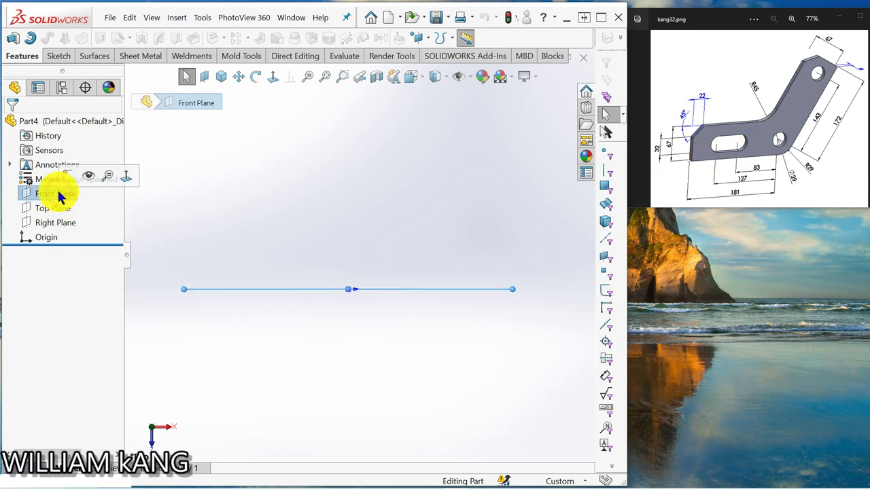
left_click(70, 174)
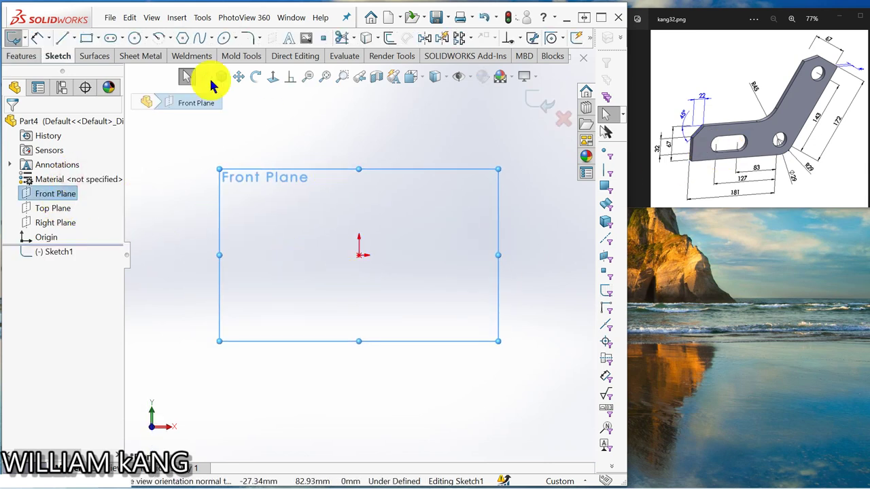
left_click(135, 37)
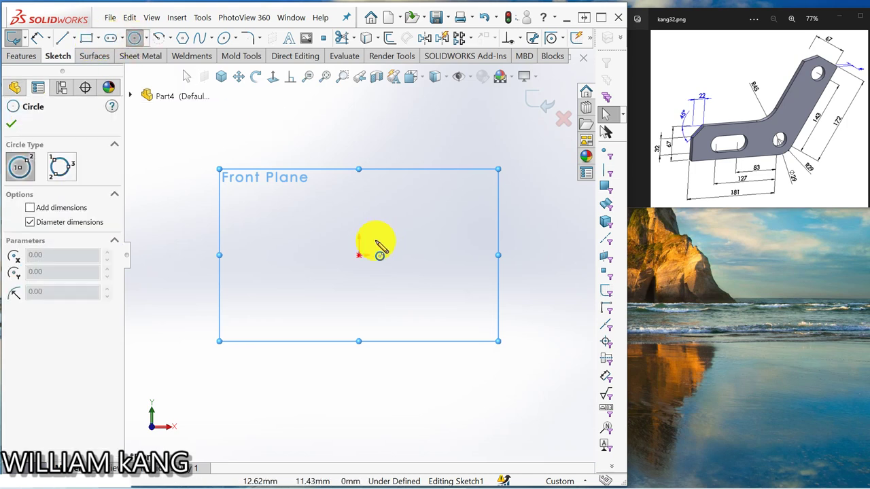
left_click(359, 256)
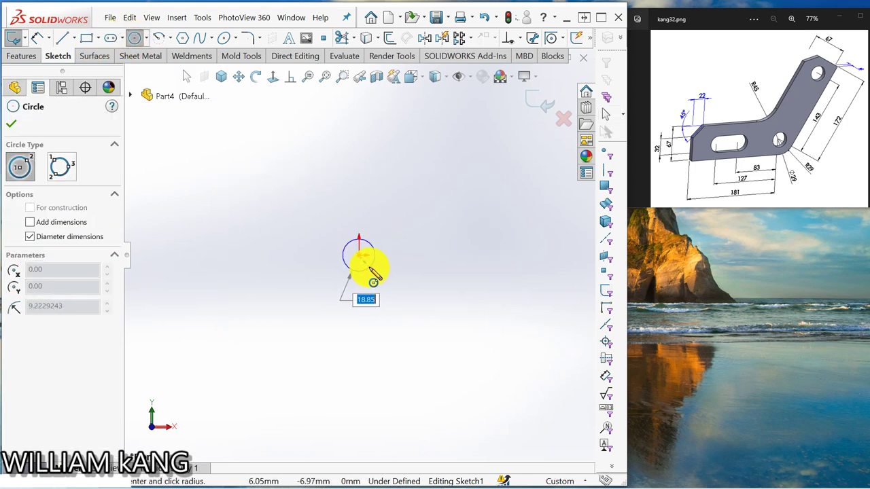
left_click(369, 267)
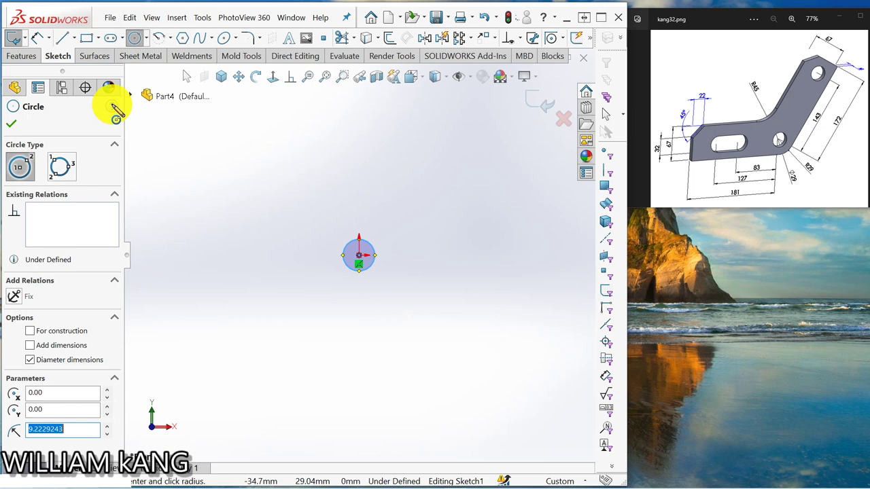
Dimension the circle's diameter to 29 mm.
left_click(37, 37)
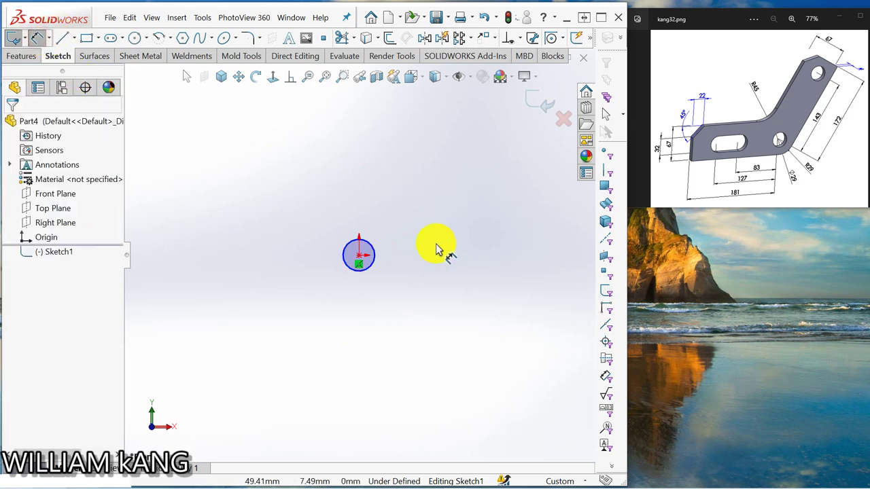
left_click(375, 266)
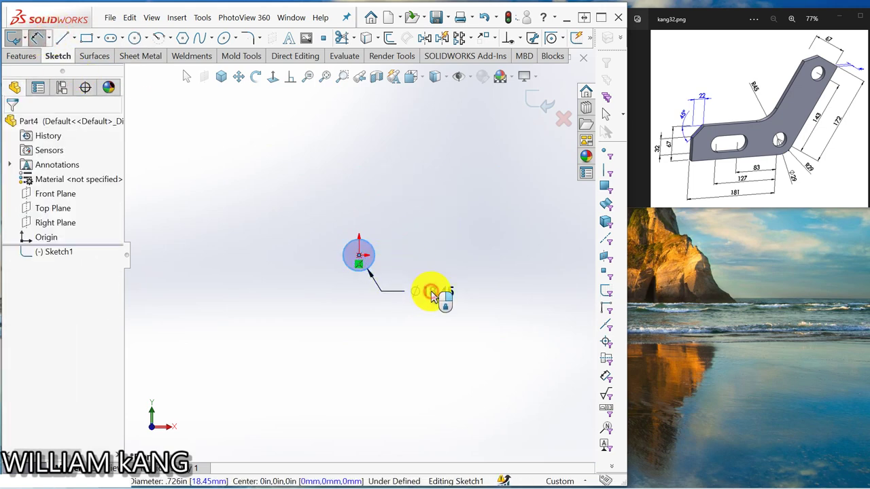
left_click(435, 291)
type("18")
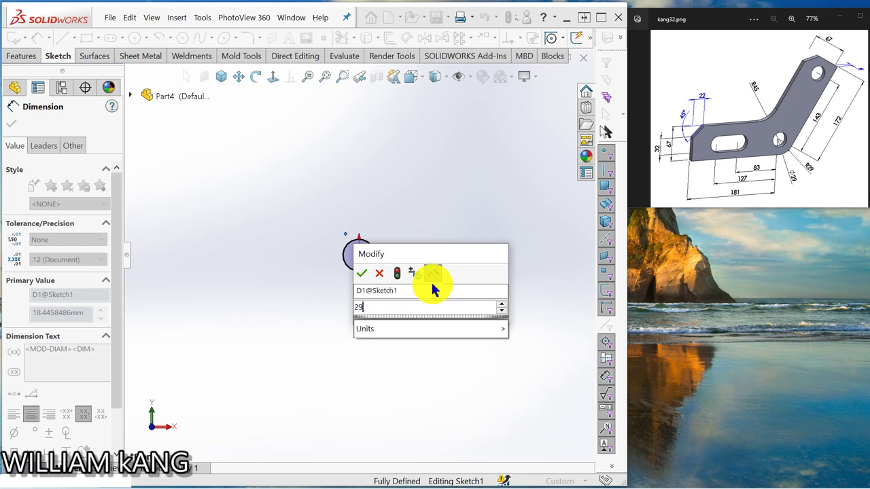
key("Return")
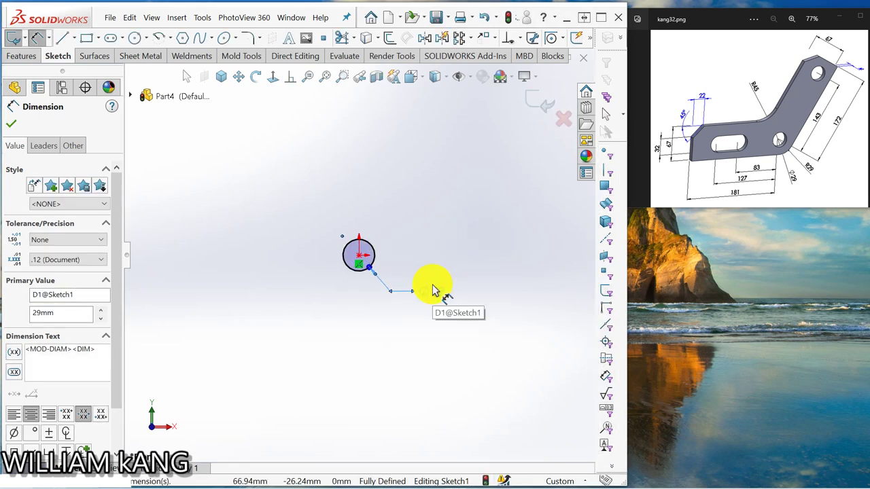
Draw a centrepoint arc centred on the circle's centre.
left_click(167, 37)
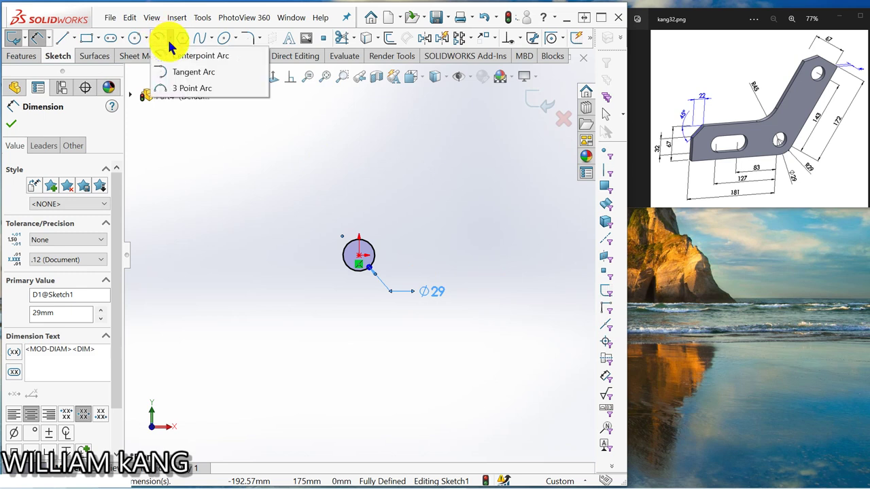
left_click(167, 60)
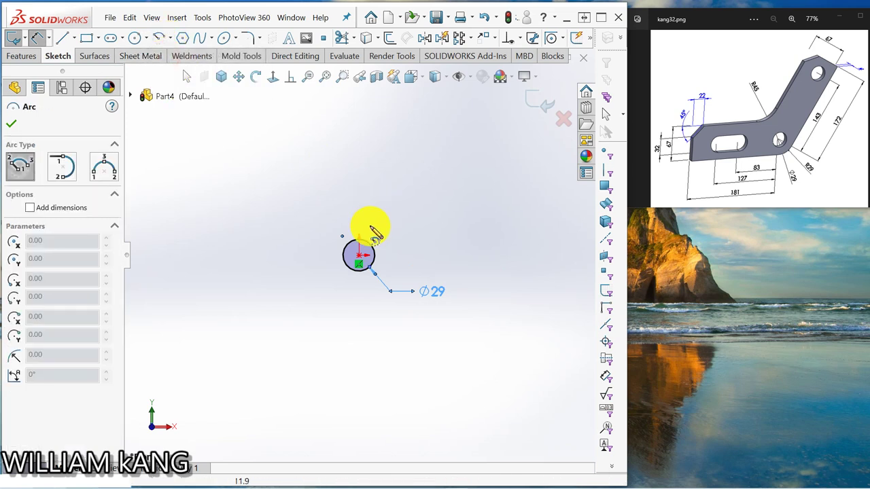
left_click(359, 255)
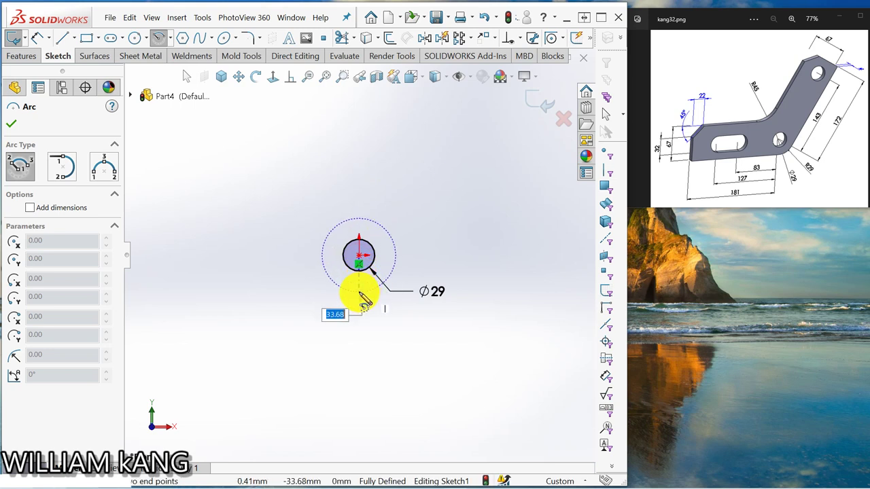
left_click(364, 299)
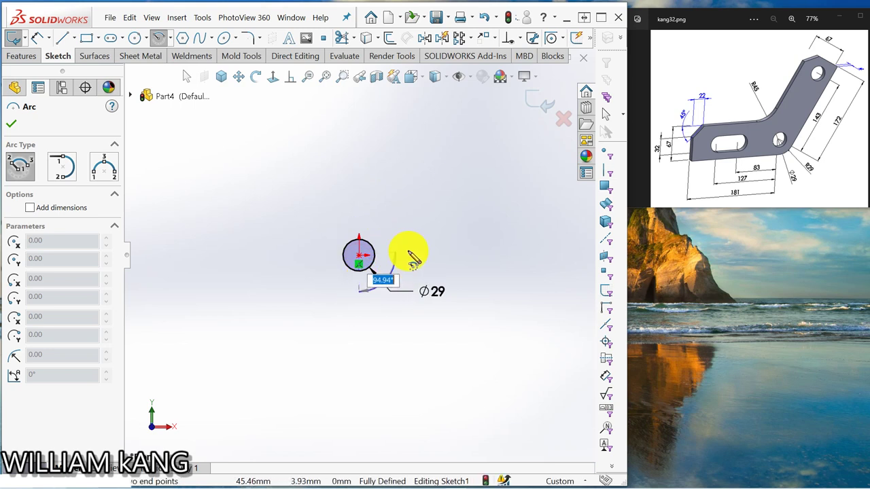
left_click(396, 256)
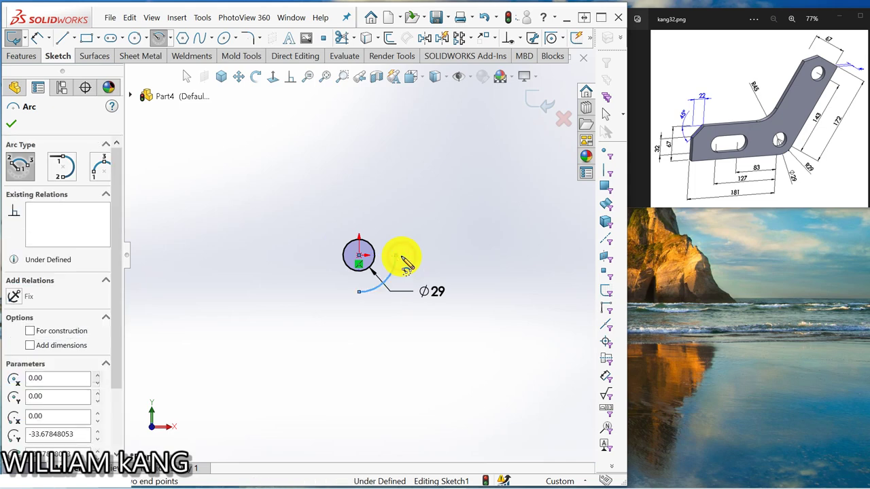
Draw a horizontal line left from the arc's lower end and adjust the arc's upper endpoint.
left_click(61, 39)
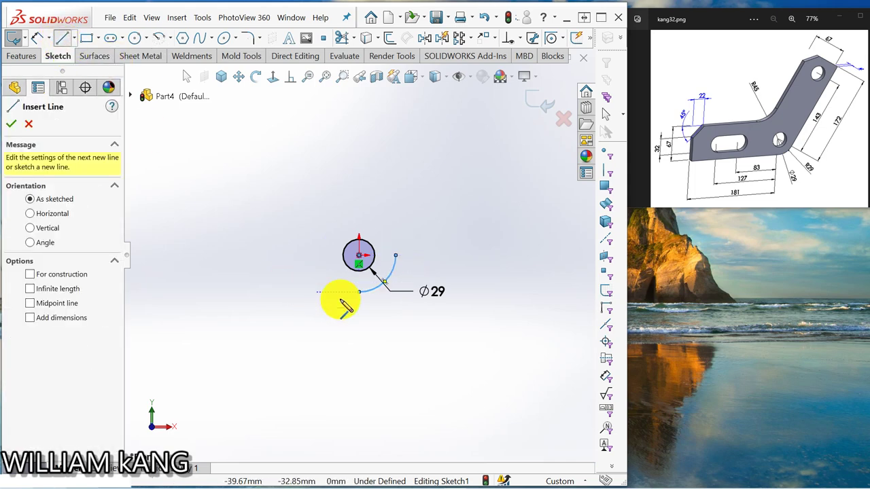
left_click(359, 292)
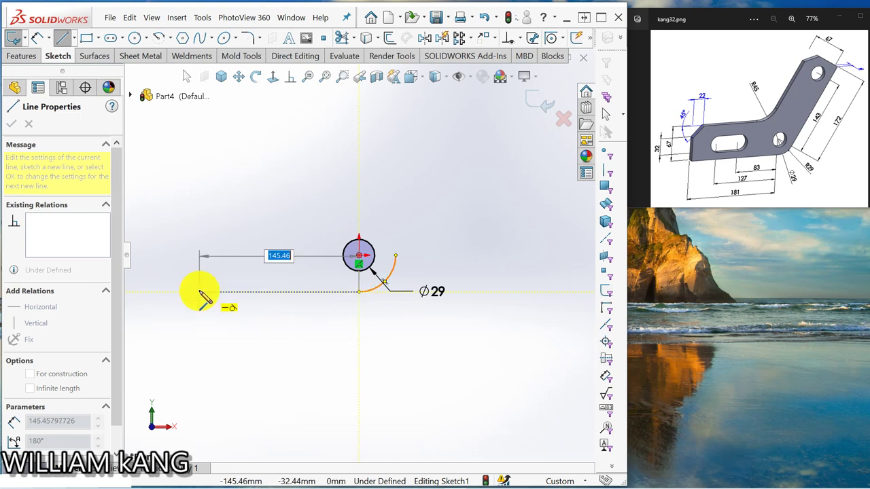
left_click(199, 292)
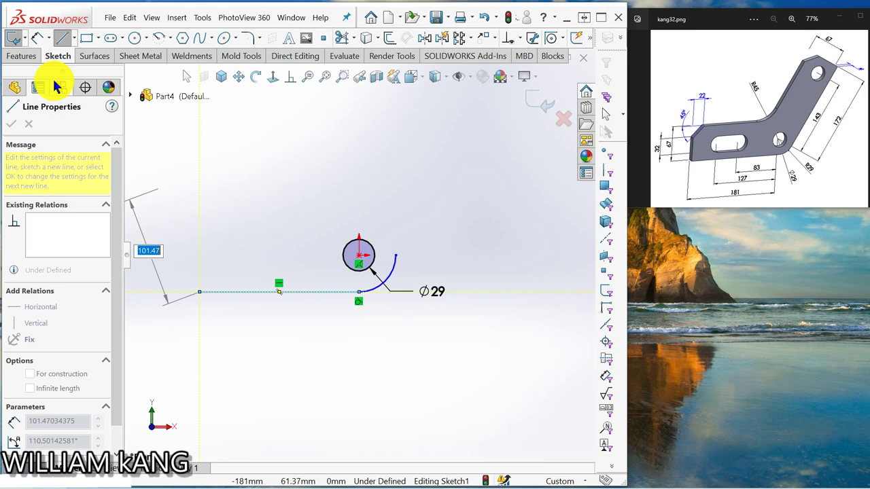
left_click(65, 42)
key("Escape")
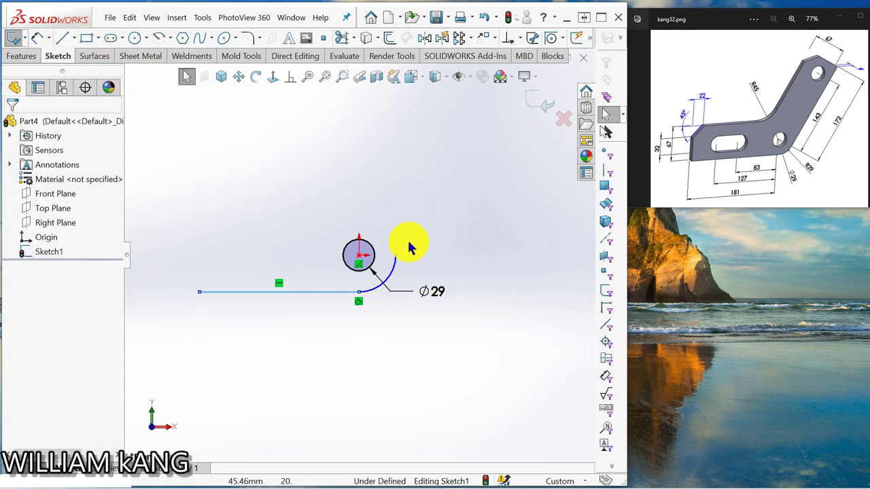
left_click_drag(400, 261, 397, 254)
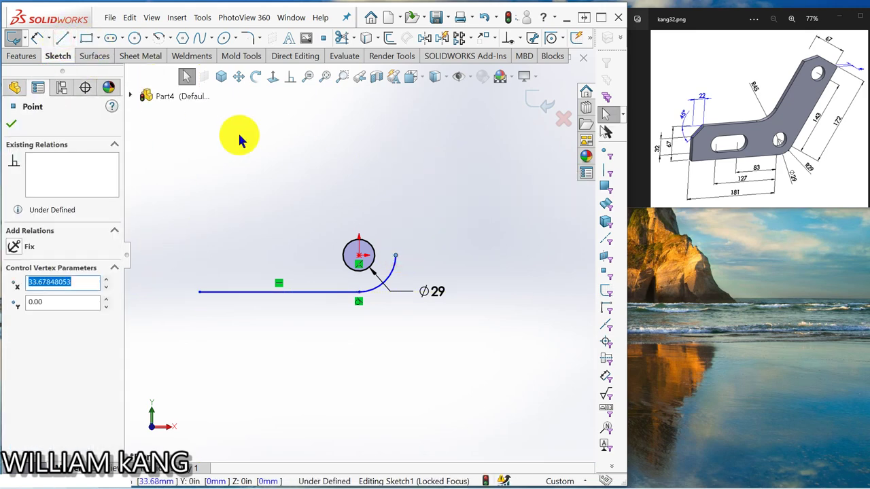
key("Escape")
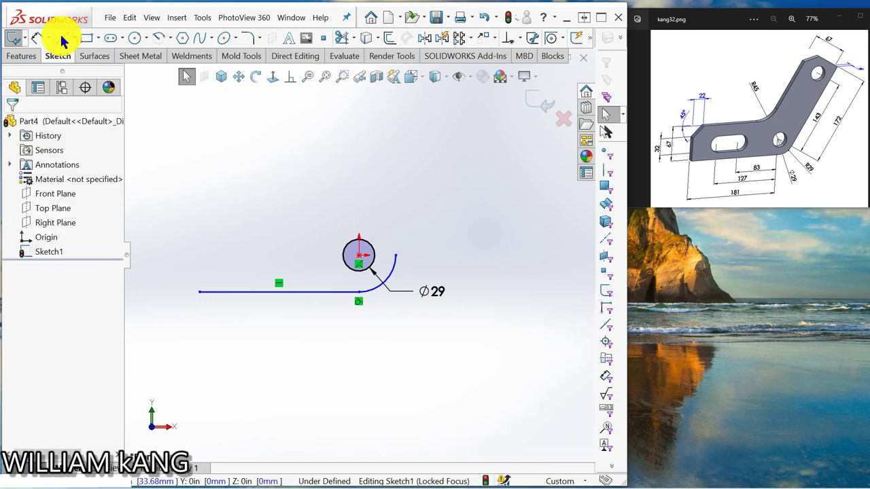
Draw an angled line up and to the right from the arc's upper end.
left_click(61, 41)
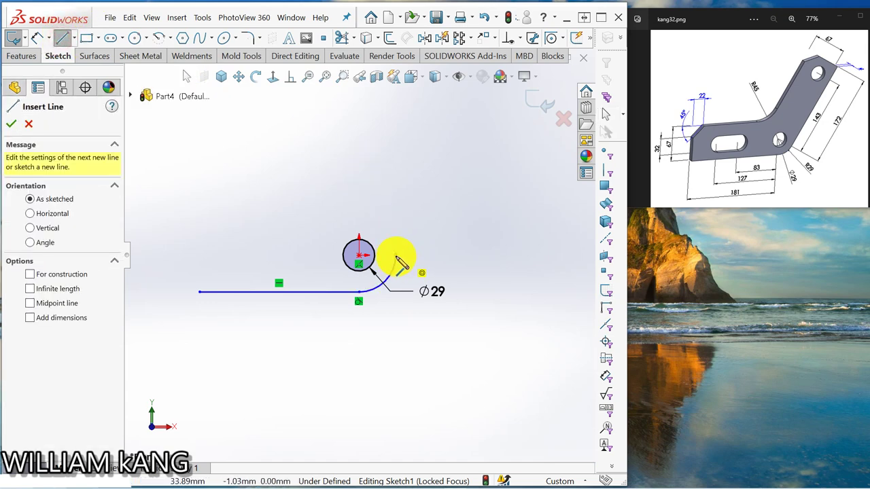
left_click(397, 257)
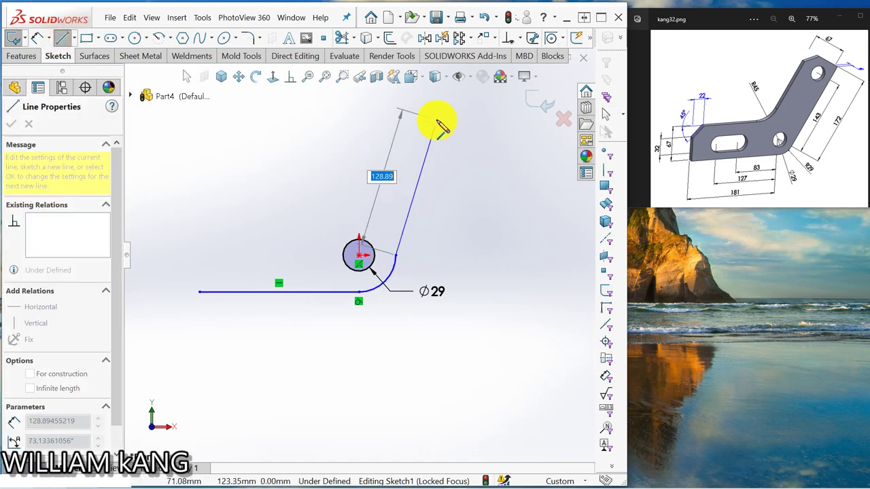
left_click(437, 121)
key("Escape")
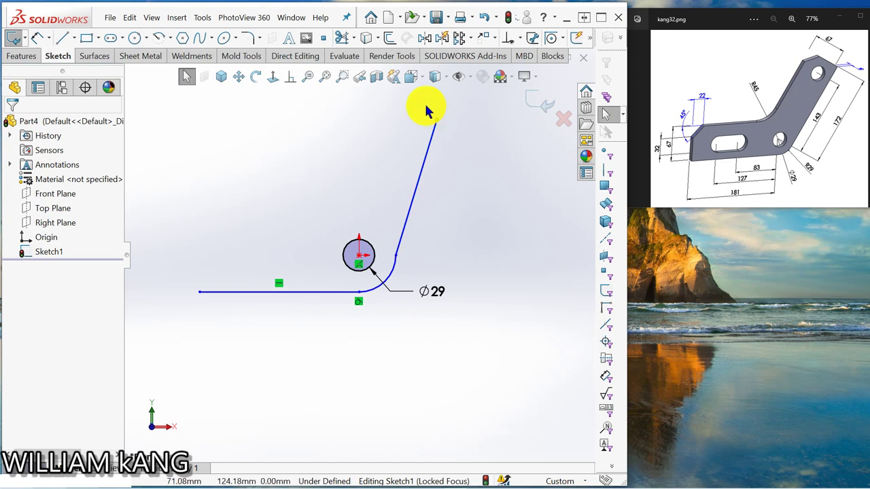
Make the angled line tangent to the arc.
left_click(289, 80)
left_click(410, 226)
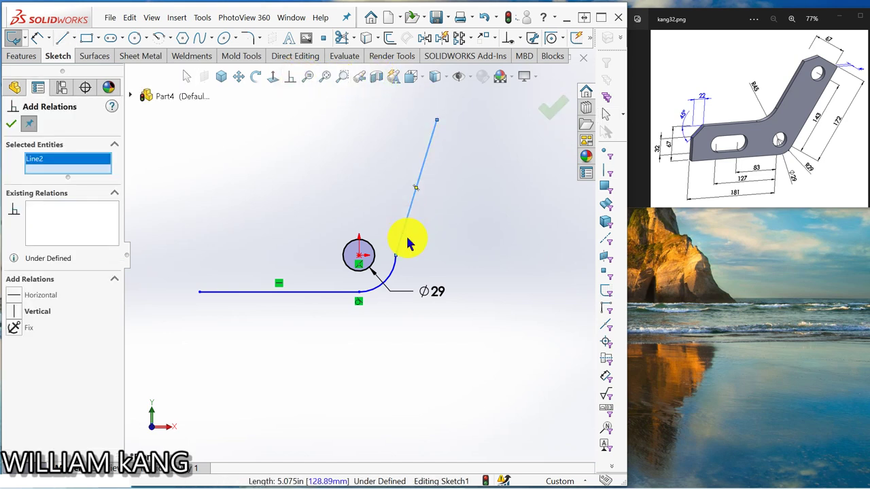
left_click(395, 275)
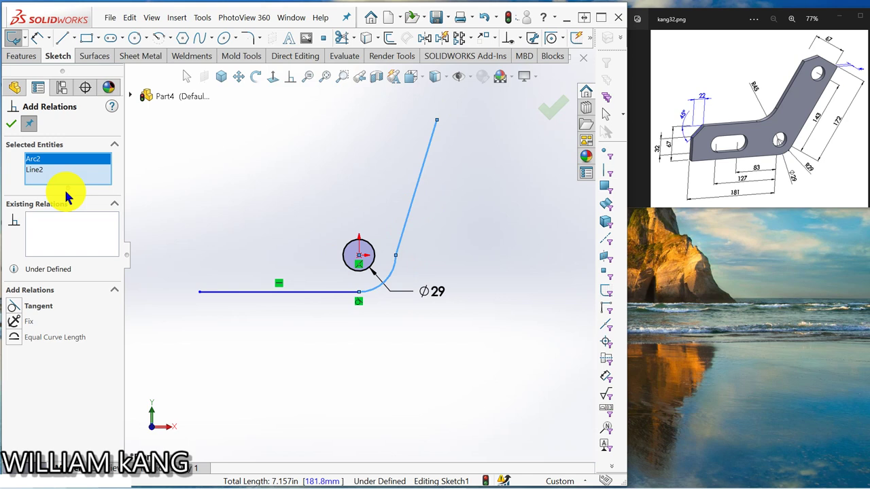
left_click(34, 306)
left_click(11, 124)
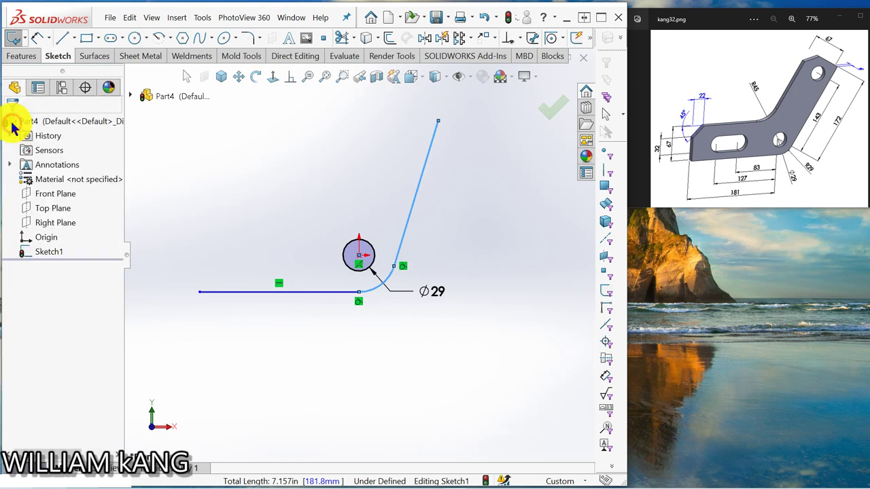
Draw two centerlines from the circle centre to the arc's ends on the horizontal and slanted lines.
left_click(74, 39)
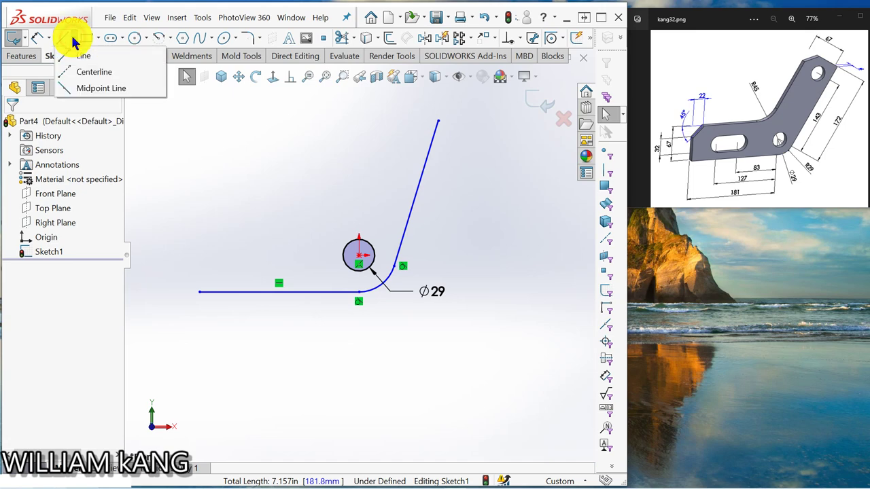
left_click(75, 71)
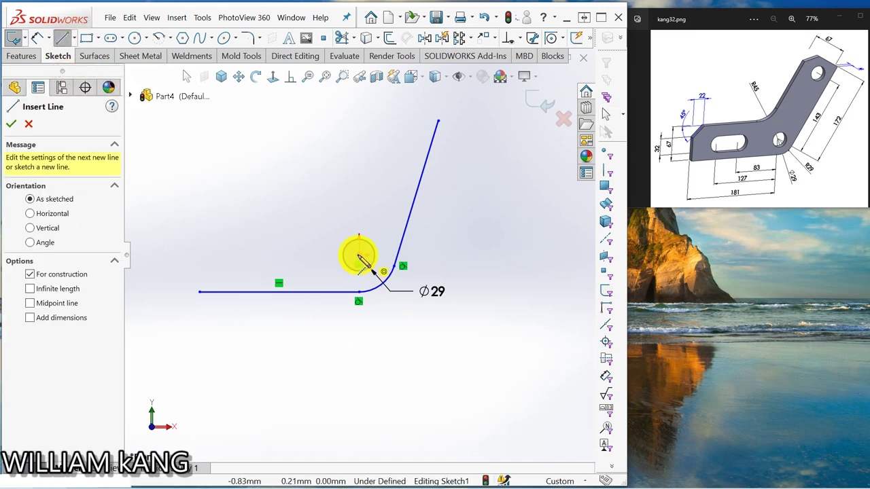
left_click_drag(359, 257, 360, 294)
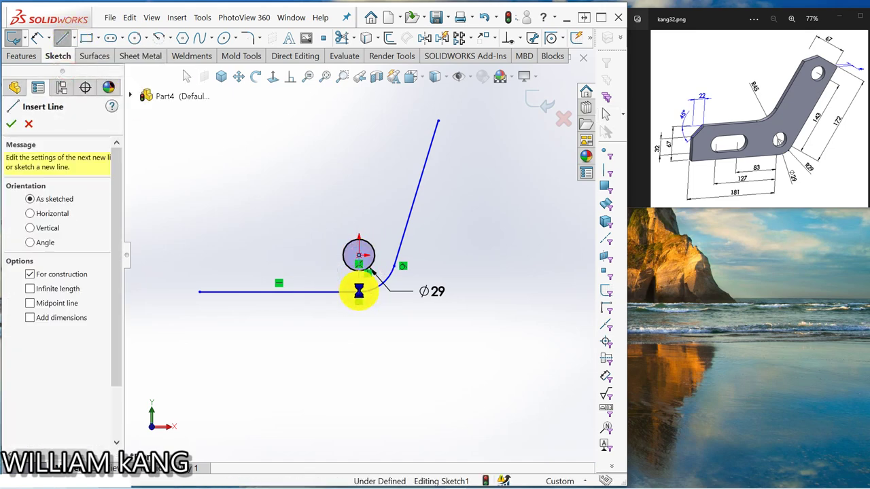
key("Escape")
left_click(74, 39)
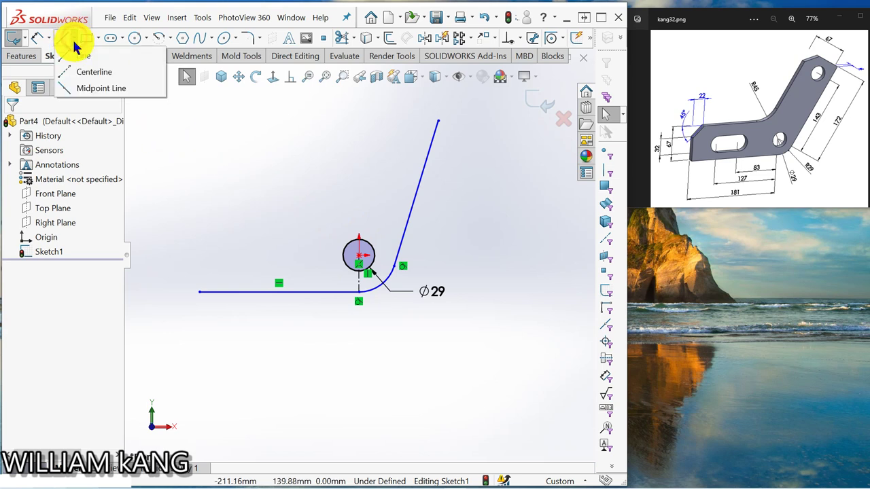
left_click(68, 72)
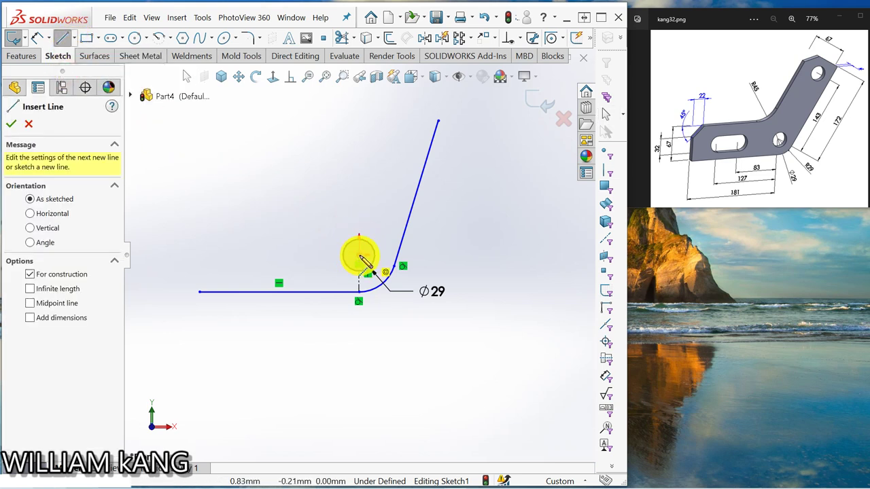
left_click_drag(359, 257, 402, 266)
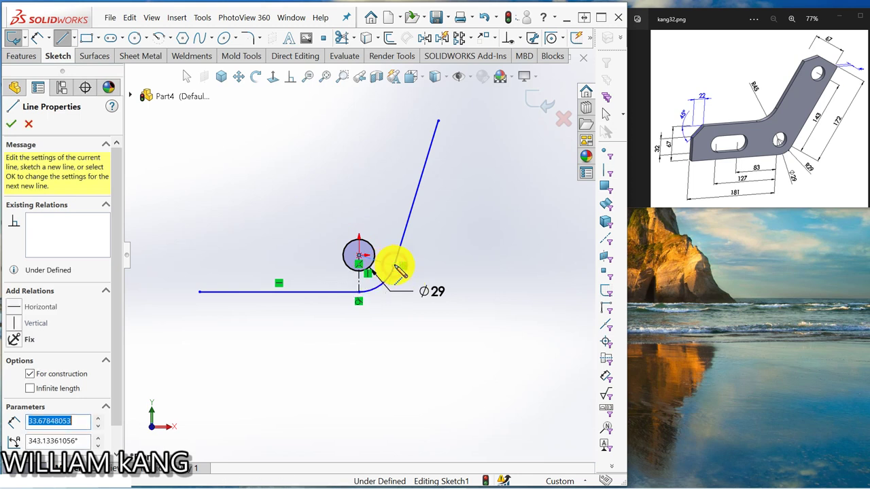
key("Escape")
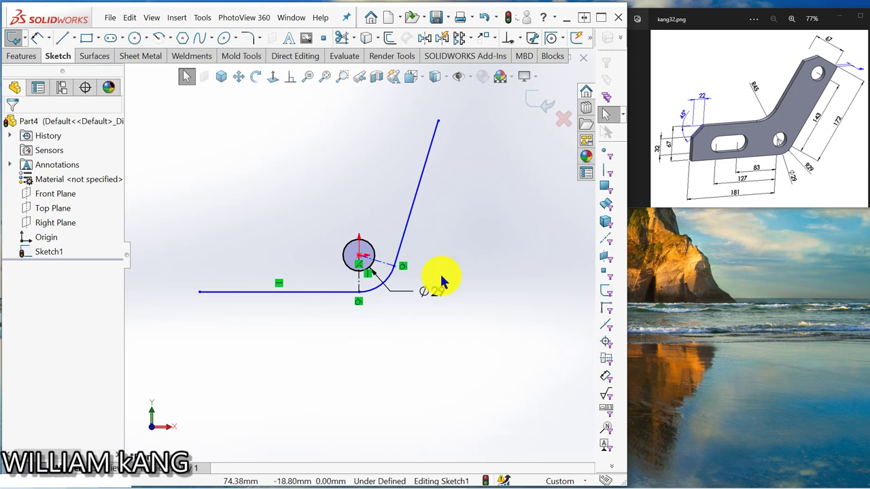
left_click(37, 38)
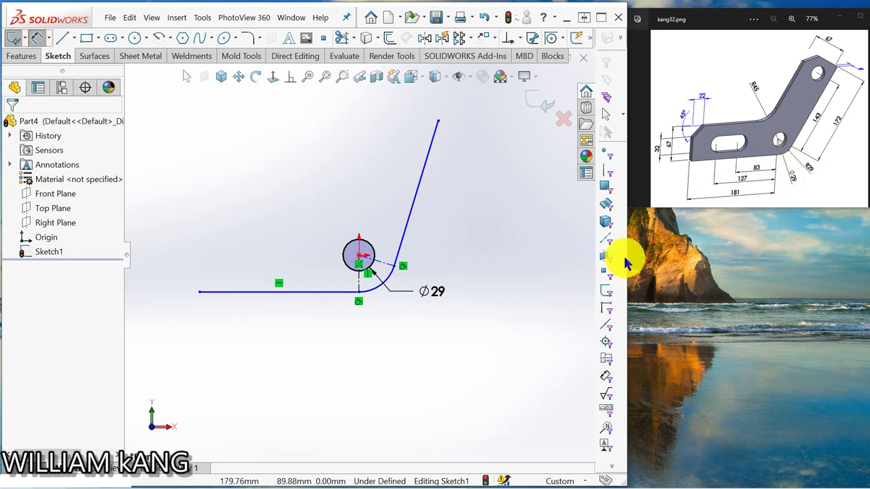
Dimension the bend arc R29, the horizontal line 181 mm and the slanted line 172 mm.
left_click(379, 293)
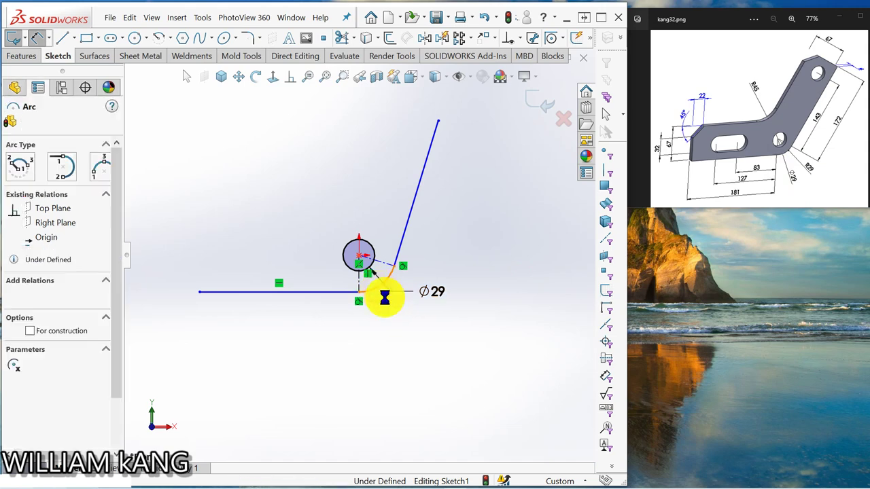
left_click(459, 337)
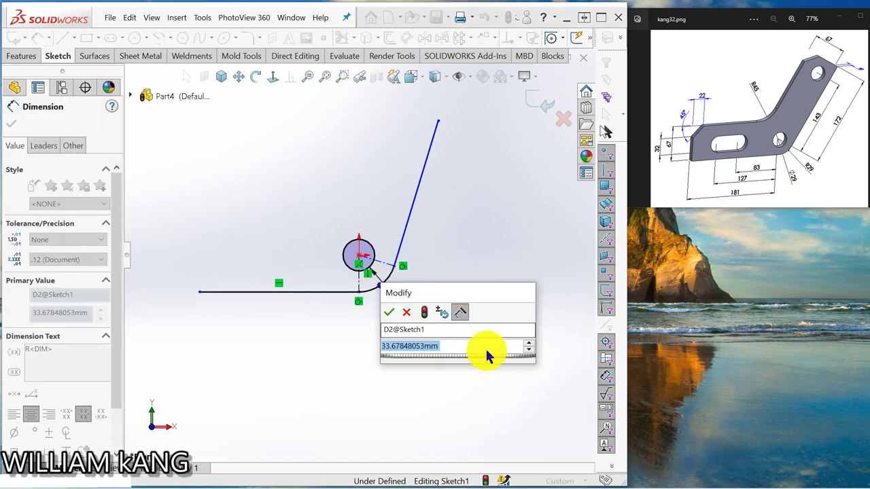
type("29")
key("Return")
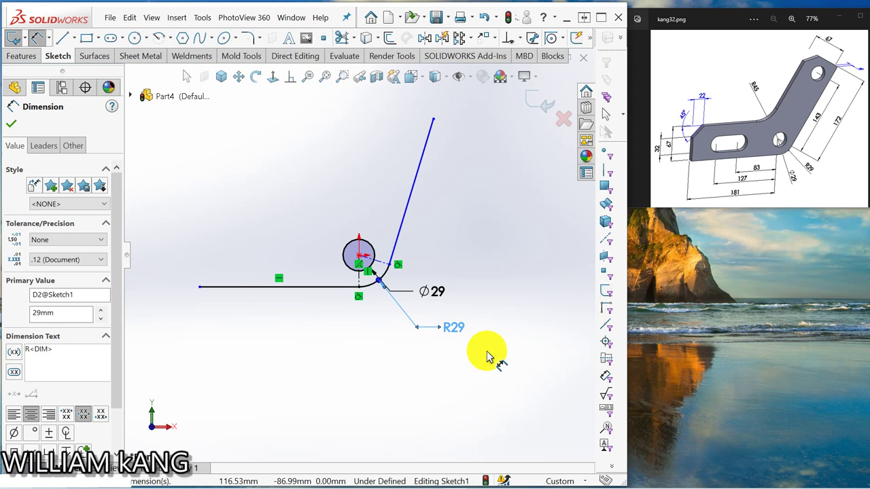
left_click(307, 289)
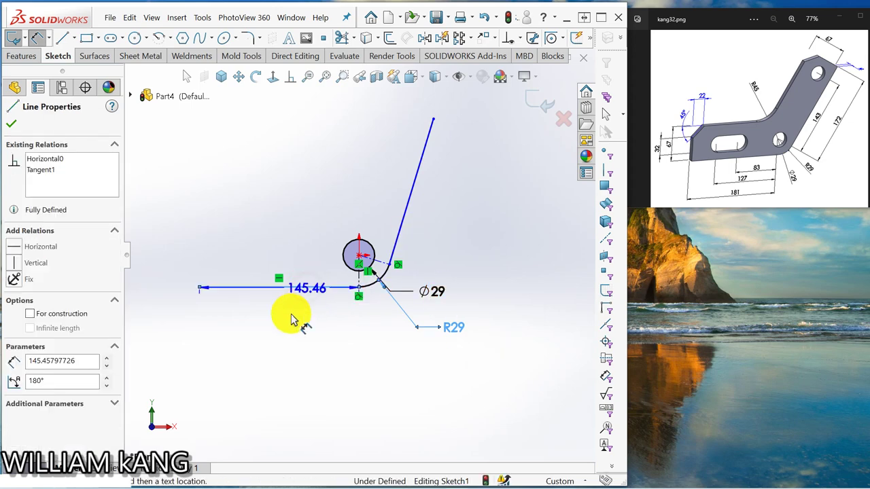
left_click(290, 325)
type("181")
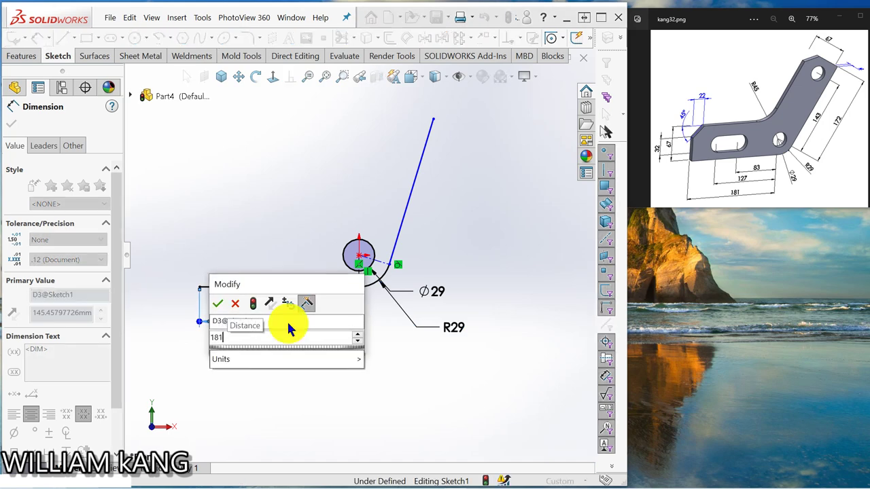
key("Return")
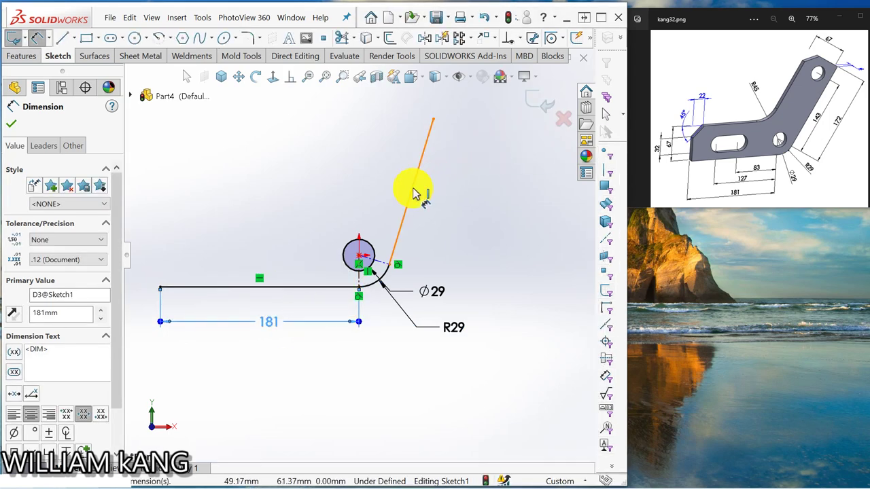
left_click(416, 194)
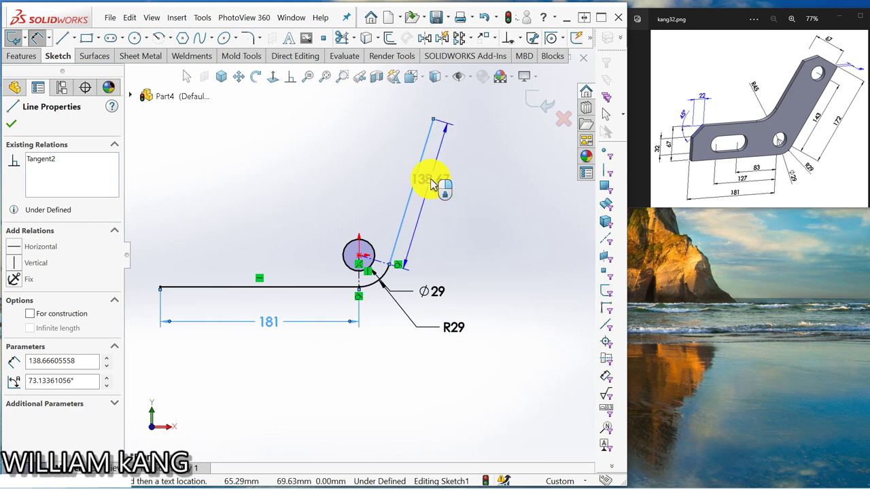
left_click(430, 180)
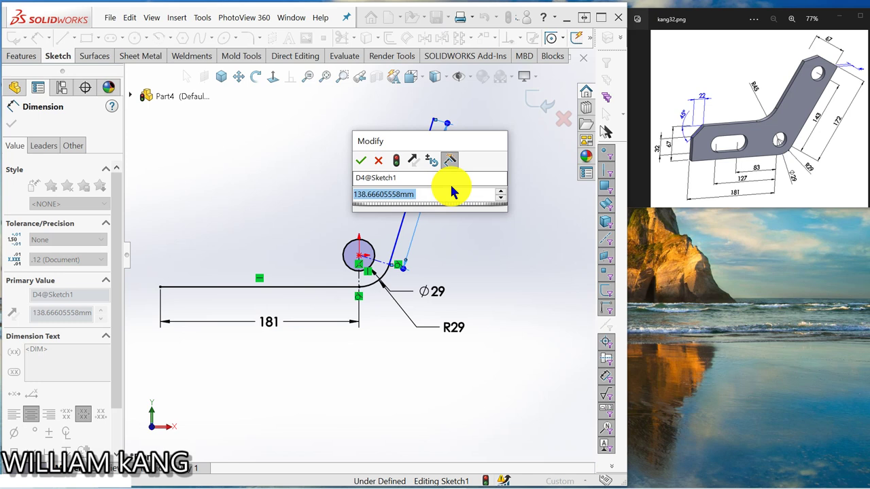
type("172")
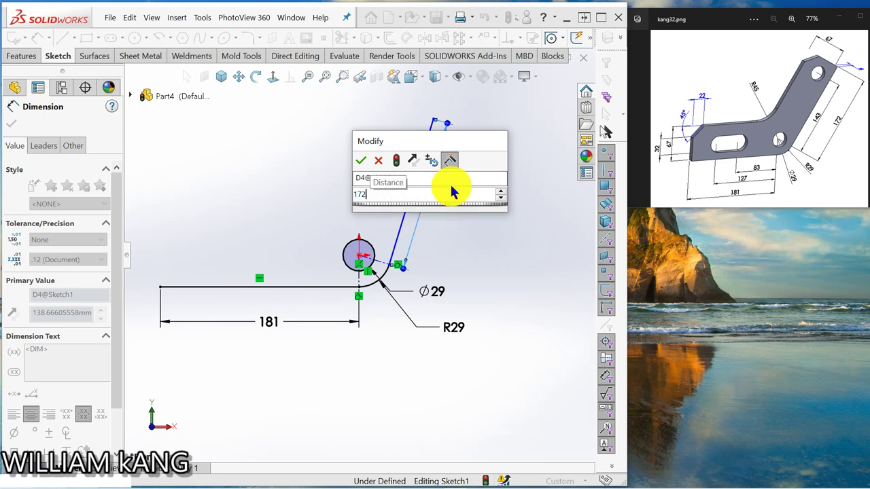
key("Return")
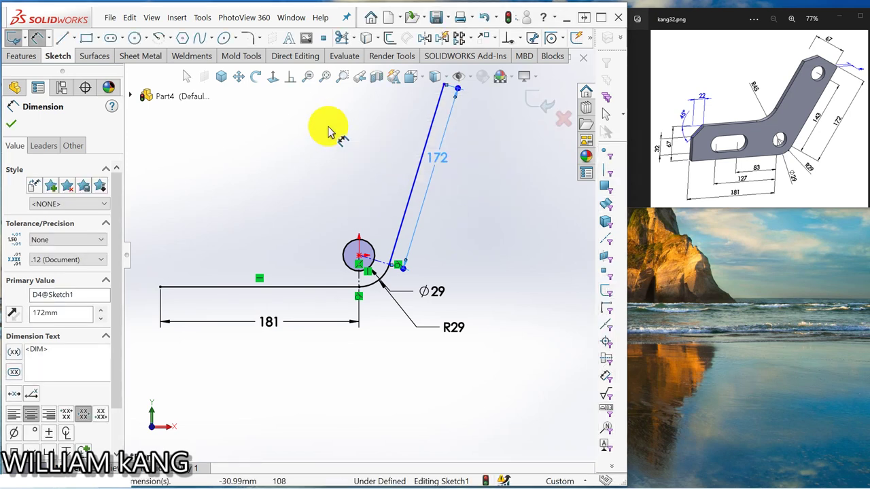
Draw a vertical line up from the horizontal line's left end.
left_click(239, 77)
left_click_drag(408, 181, 431, 238)
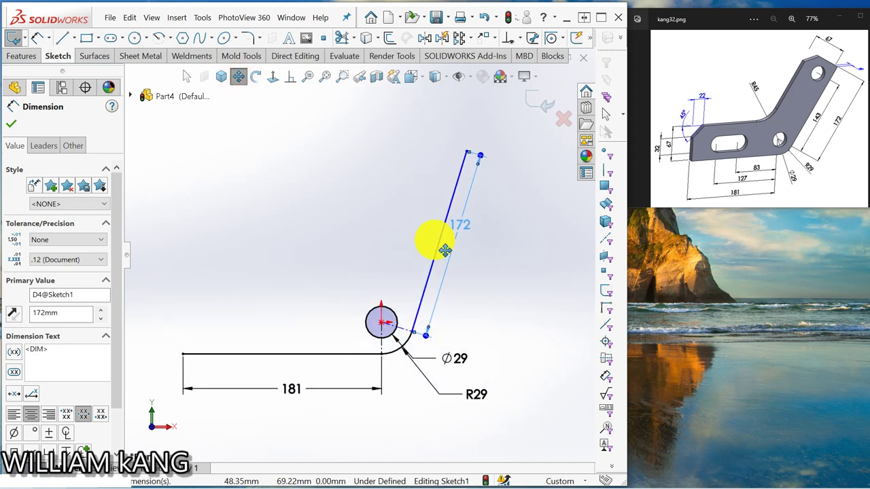
right_click(372, 162)
left_click(379, 163)
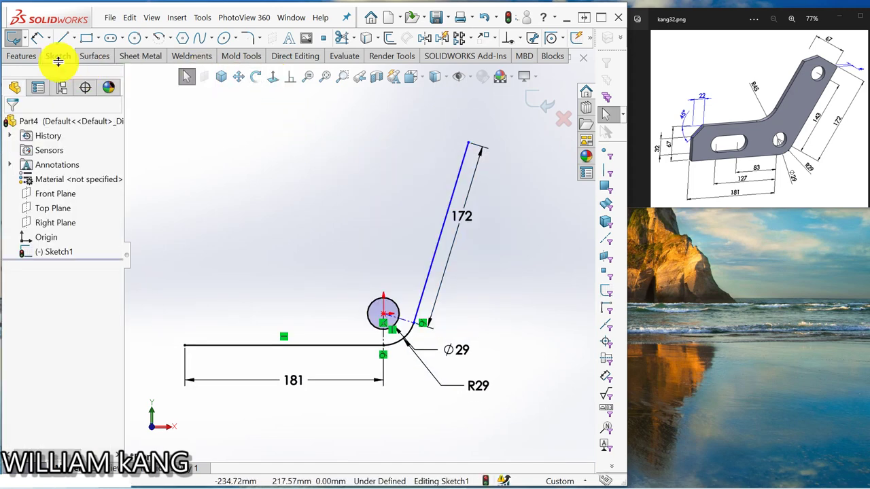
left_click(60, 38)
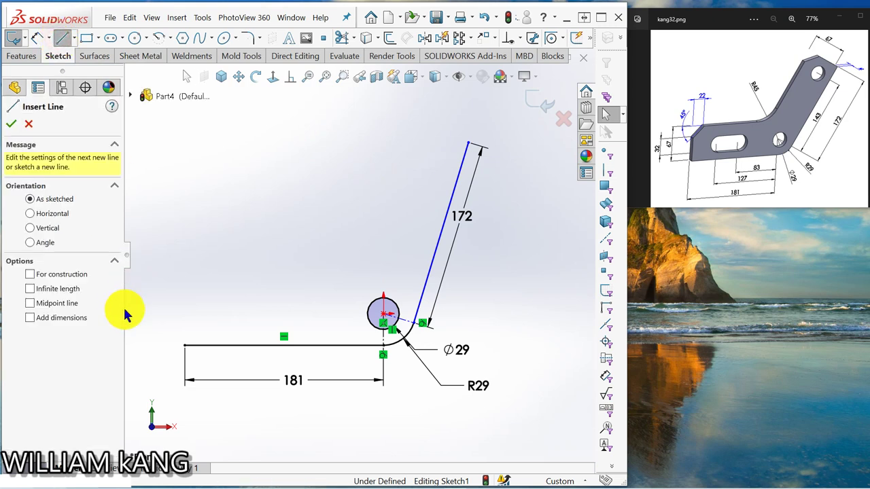
left_click(185, 345)
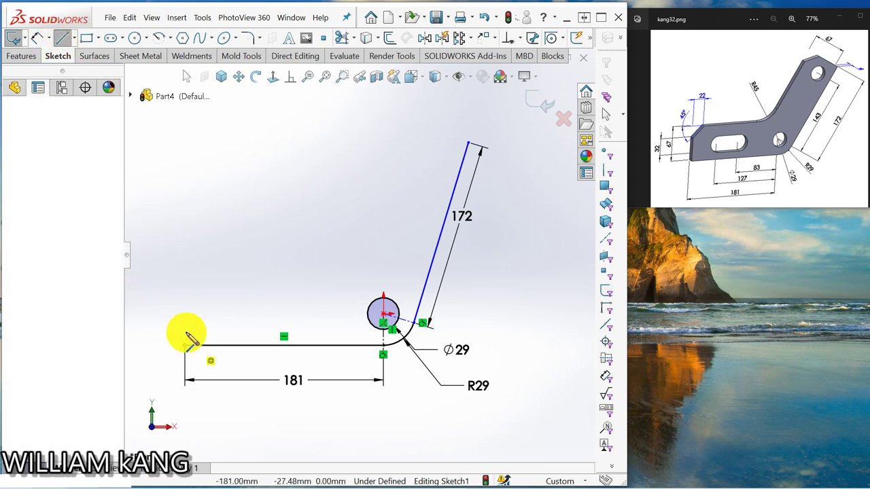
double_click(186, 284)
key("Escape")
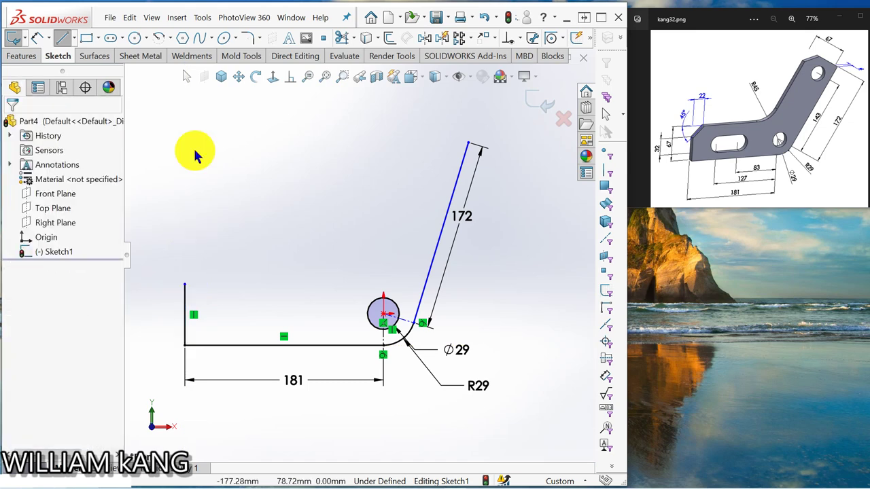
Draw a short line perpendicular to the 172 mm line at its top end and select it for dimensioning.
key("l")
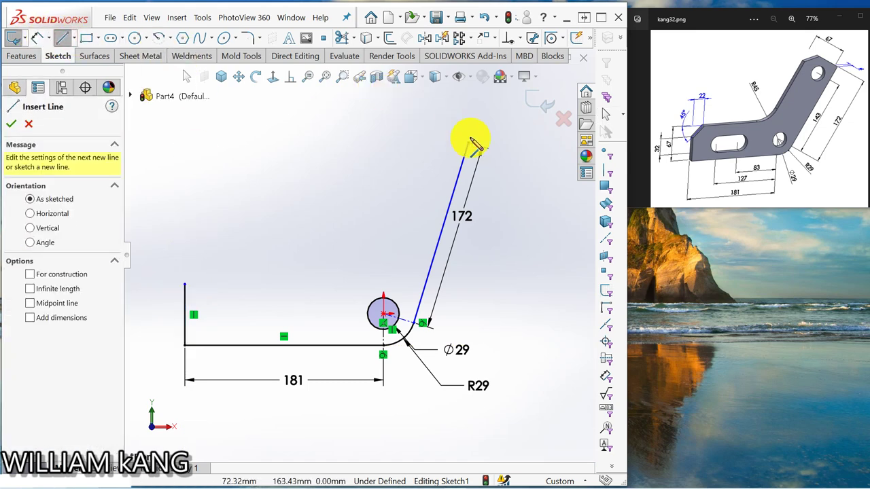
left_click(469, 143)
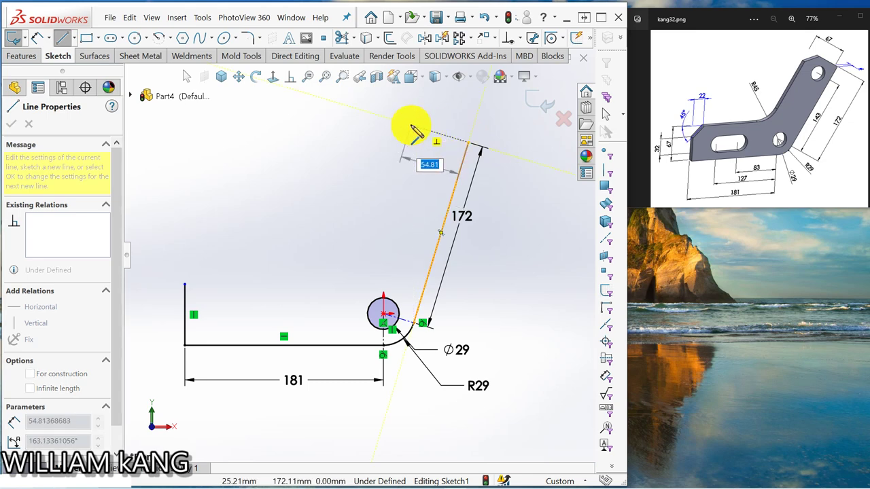
left_click(412, 129)
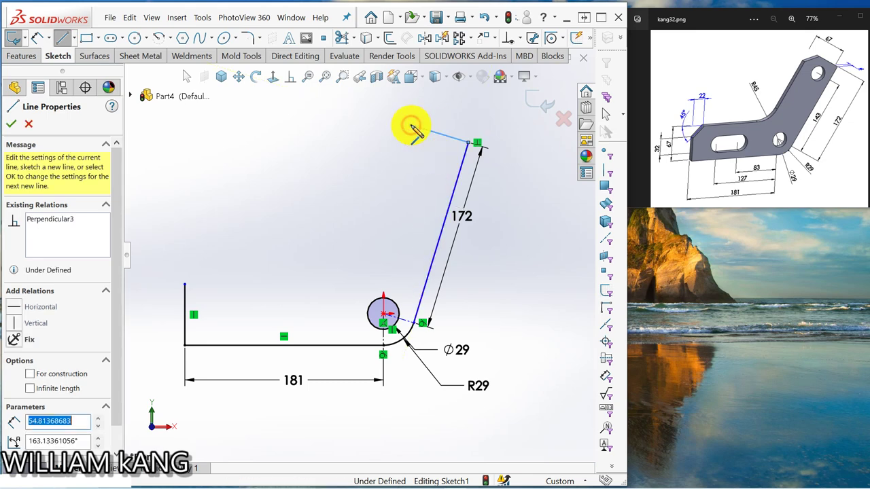
key("Escape")
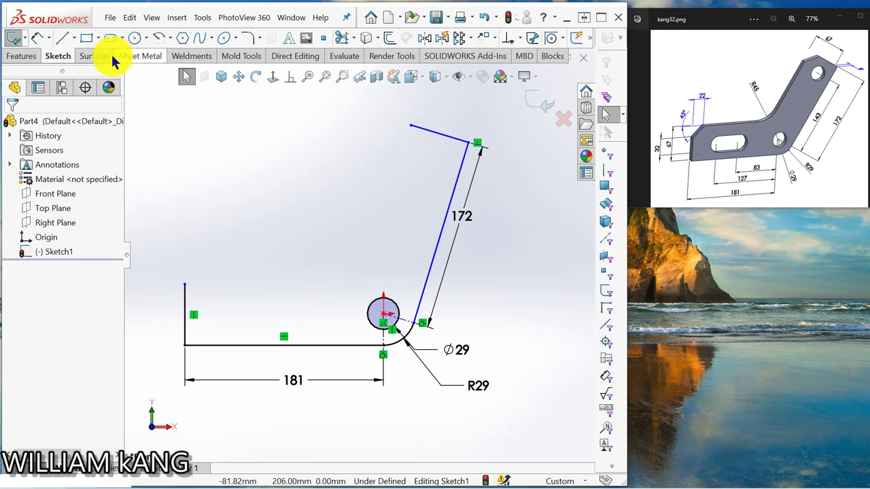
left_click(37, 38)
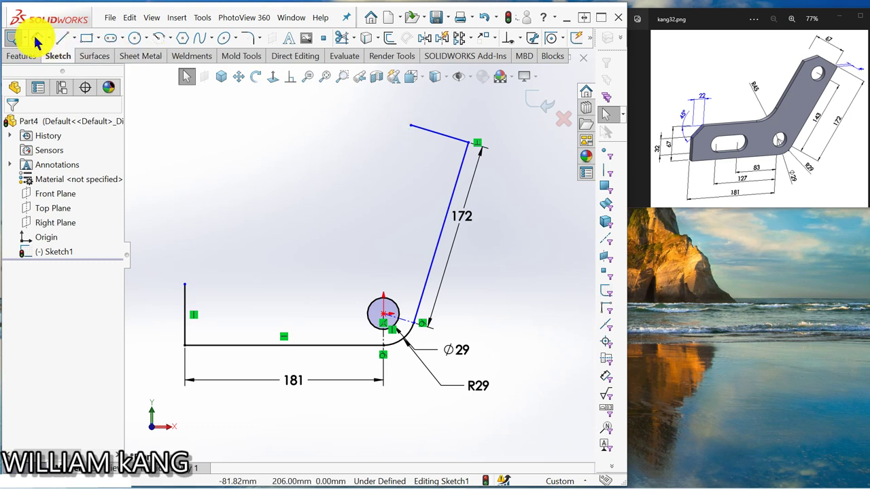
left_click(438, 136)
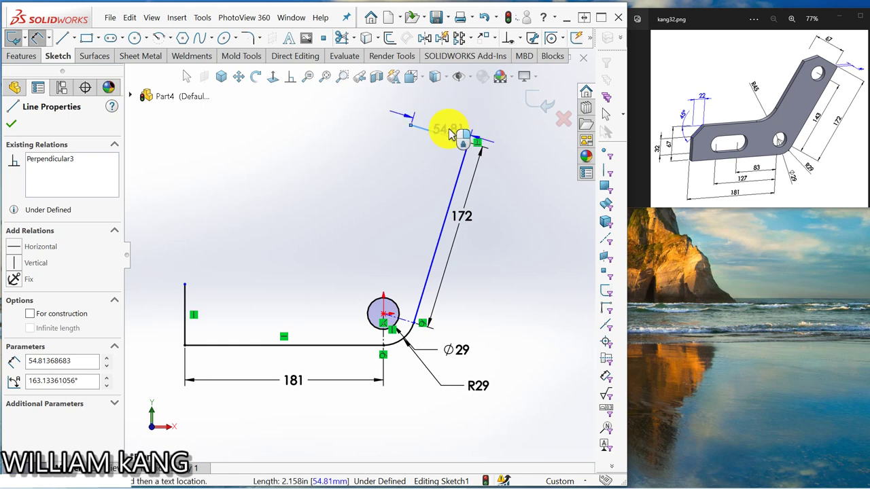
Dimension the short top edge to 67 mm and the left vertical edge to 67 mm.
left_click(450, 132)
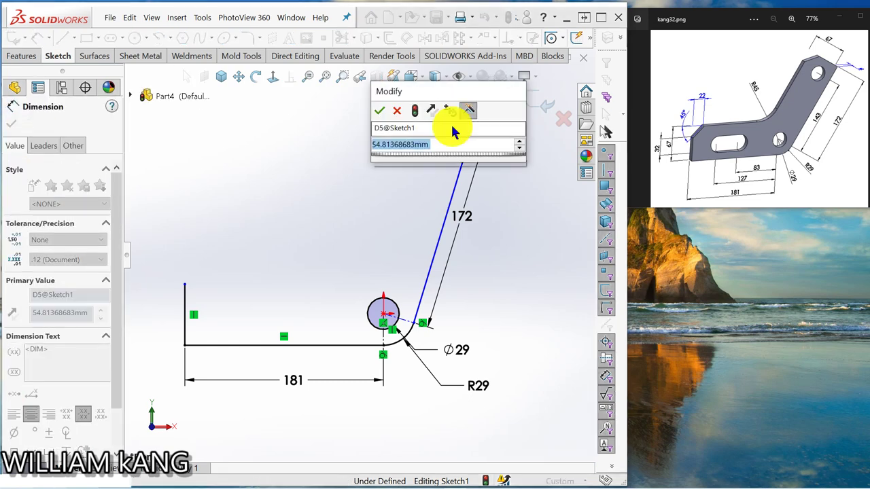
type("67")
key("Return")
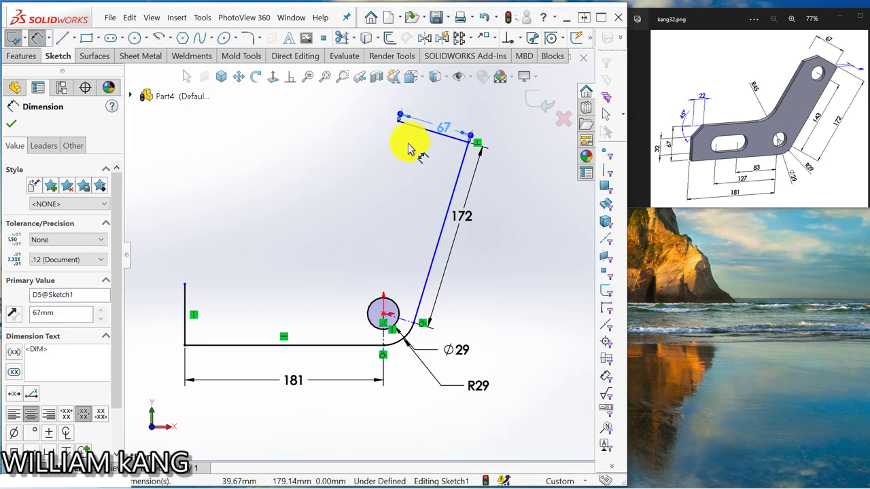
left_click(185, 313)
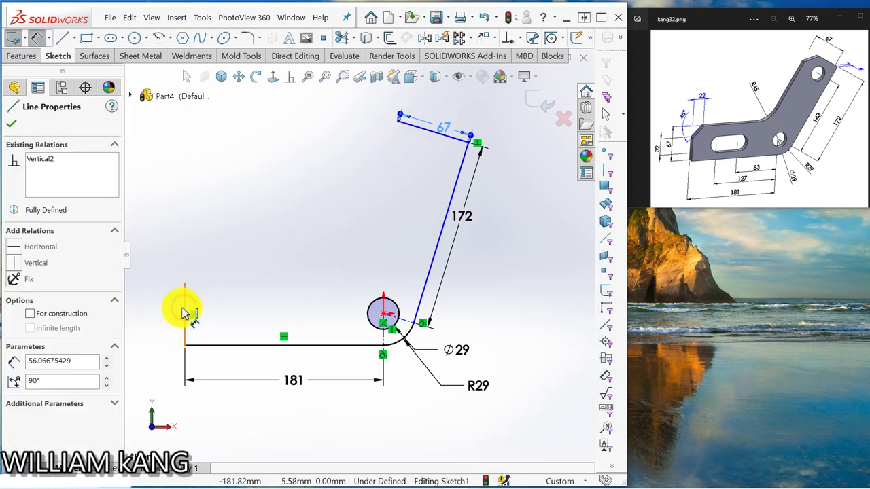
left_click(169, 307)
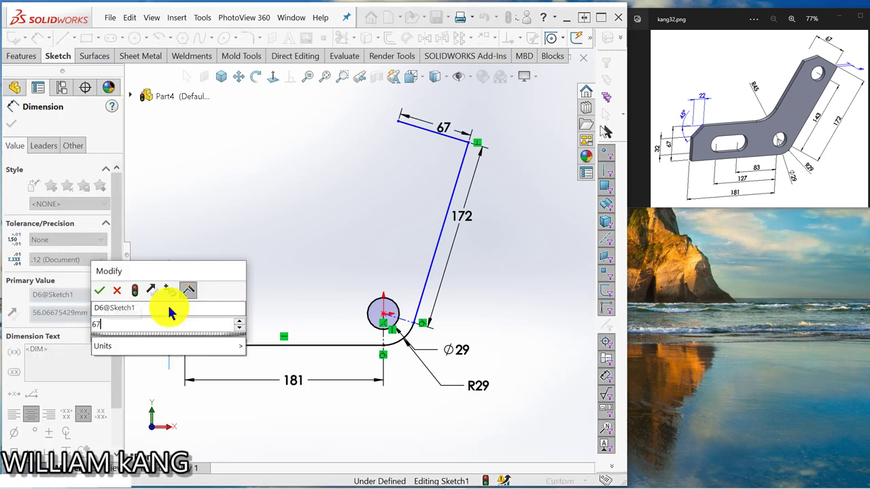
type("67")
key("Return")
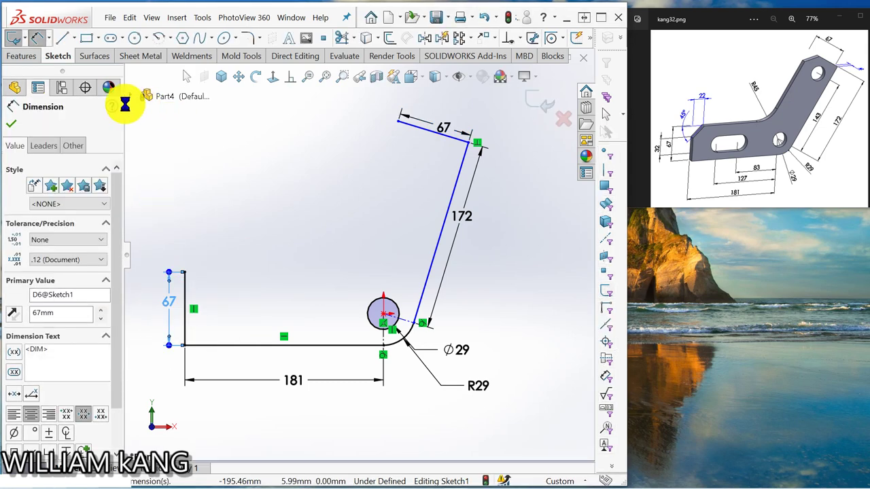
left_click(62, 38)
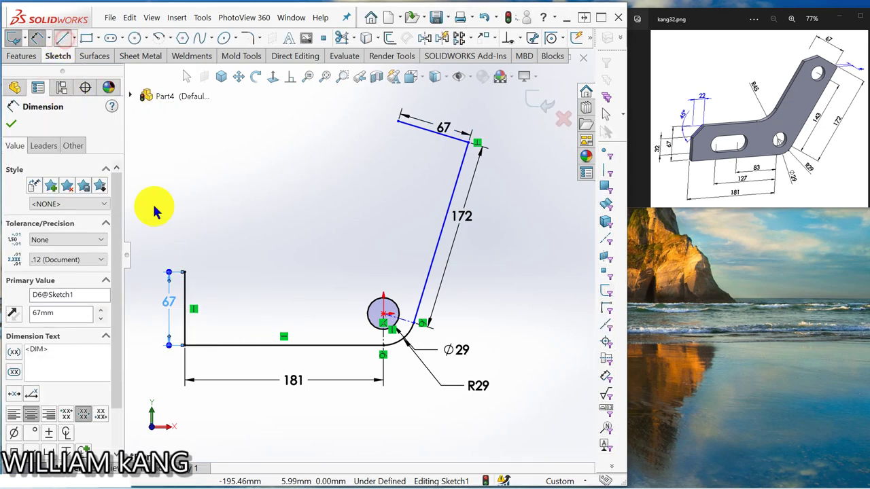
Draw the upper horizontal edge from the 67 mm edge's top and an inner slanted line down to it.
left_click(185, 272)
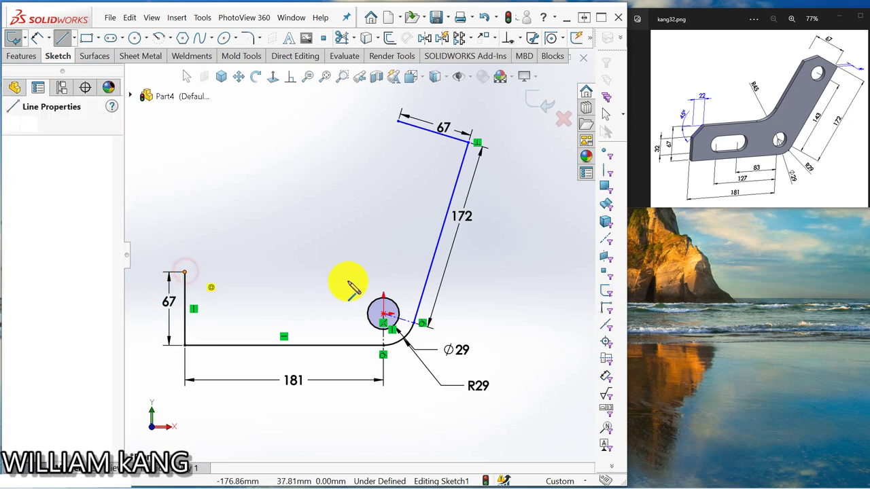
double_click(403, 272)
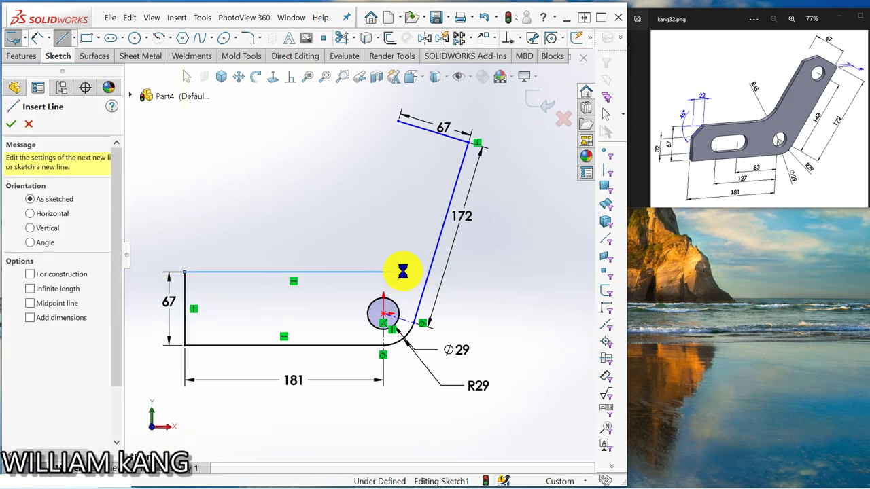
key("Escape")
left_click(62, 39)
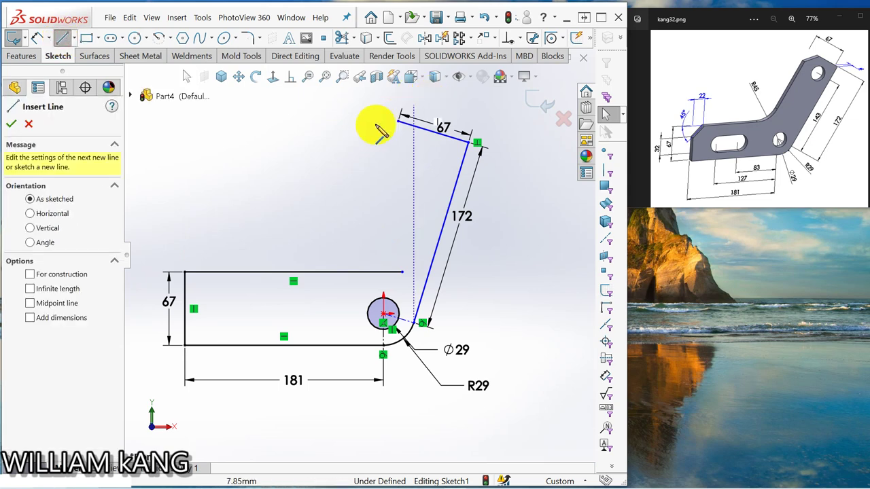
left_click(400, 123)
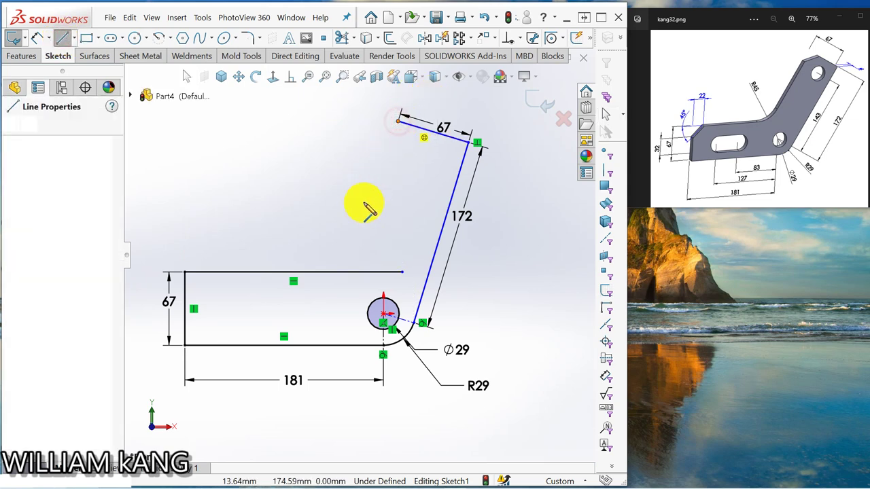
double_click(327, 272)
key("Escape")
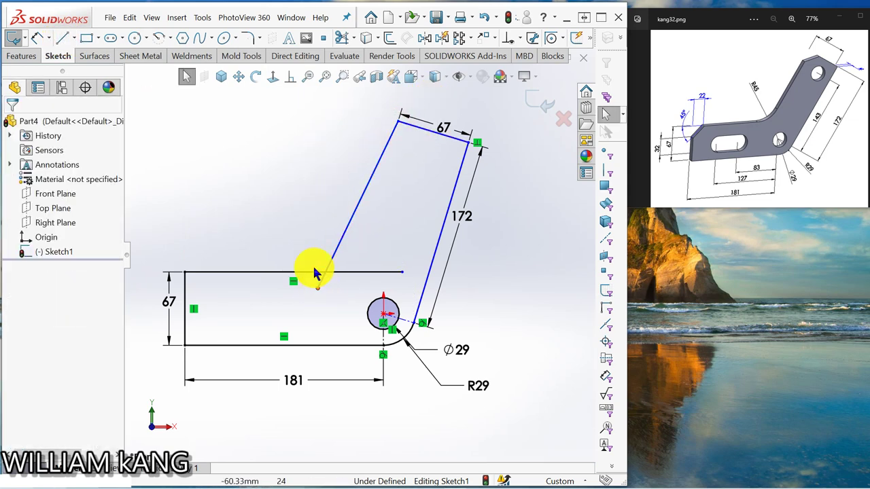
Make the inner slanted line parallel to the 172 mm edge.
left_click(291, 78)
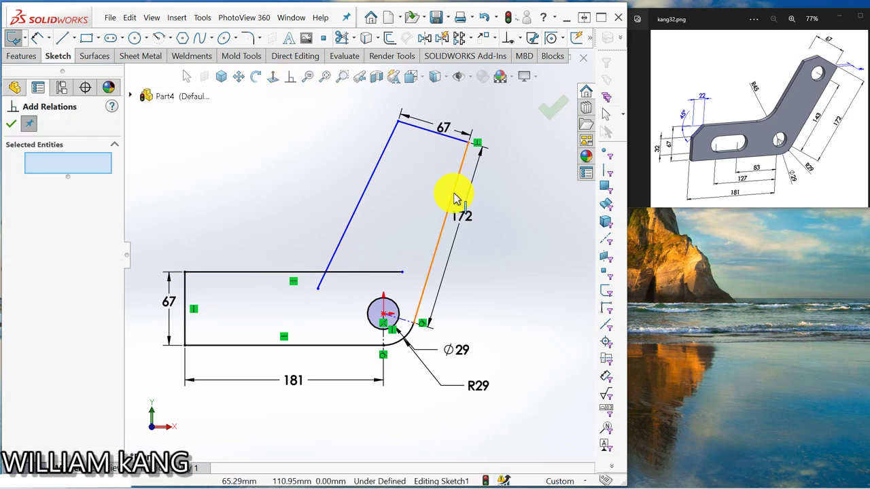
left_click(454, 196)
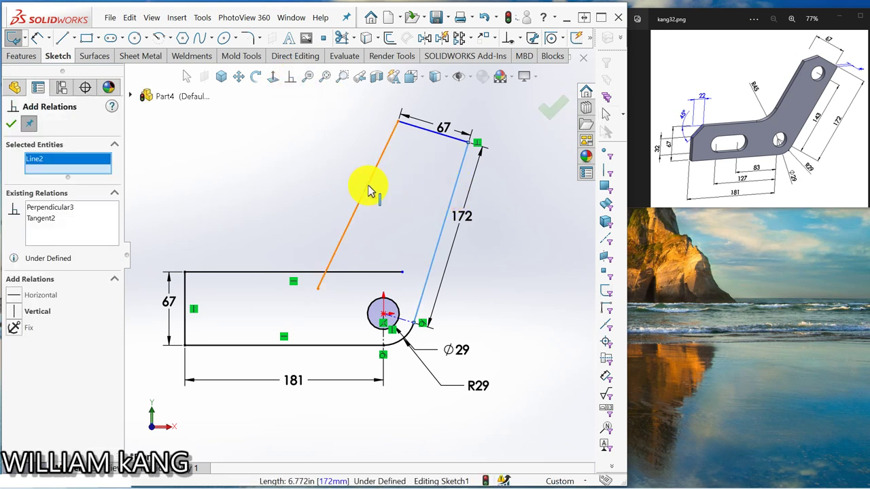
left_click(367, 191)
left_click(17, 371)
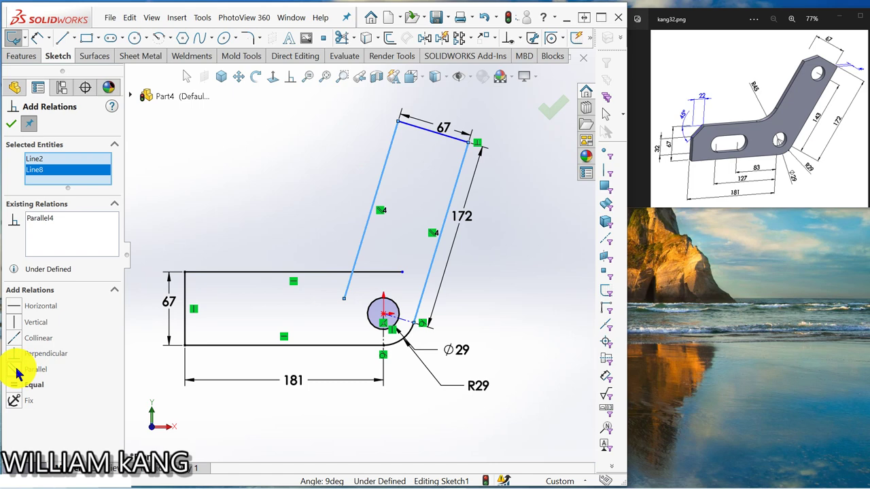
left_click(11, 124)
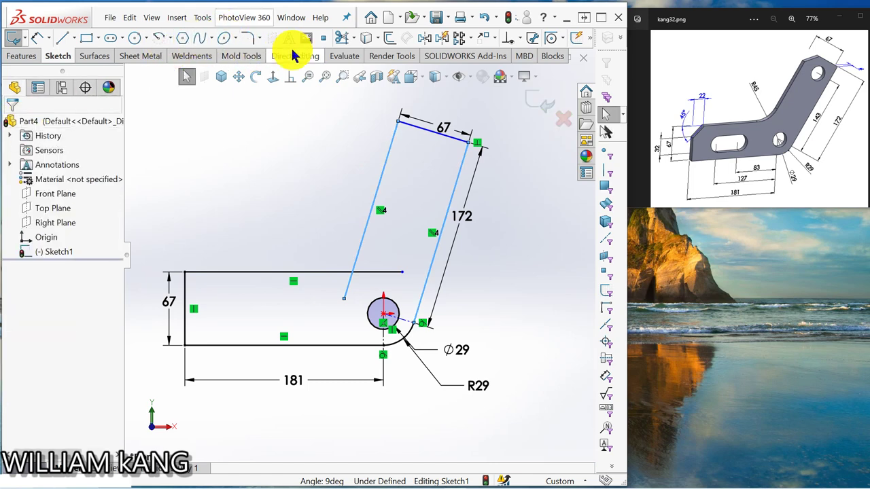
Power-trim the overhanging line ends at the inner corner to close the bracket outline.
left_click(342, 38)
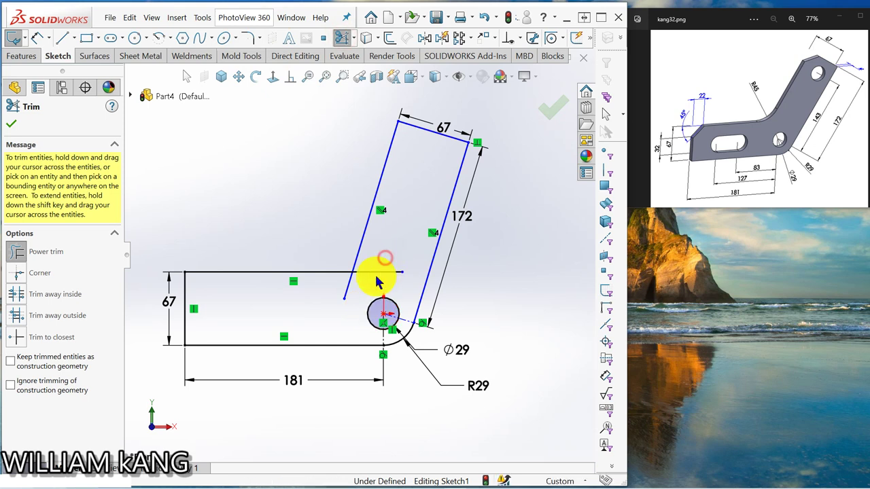
left_click_drag(379, 282, 321, 286)
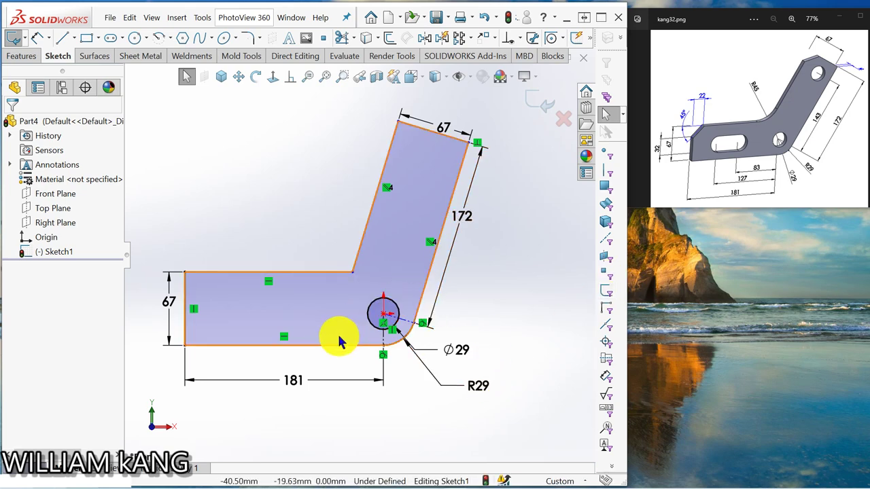
left_click(427, 292)
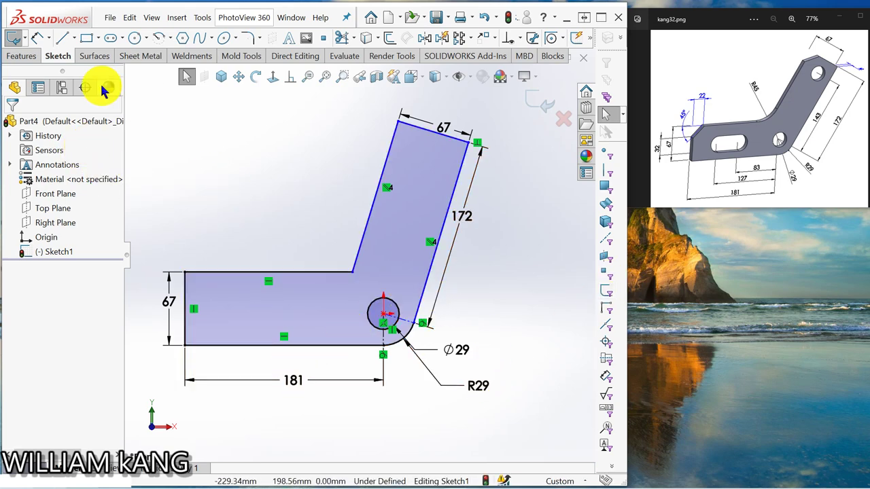
left_click(32, 41)
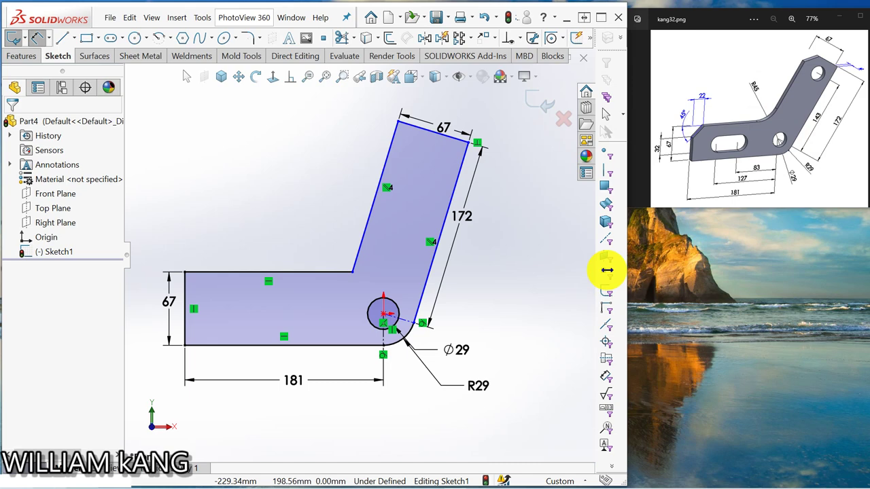
Add a 123° angle dimension between the 172 mm edge and the bottom edge.
left_click(426, 292)
left_click(343, 346)
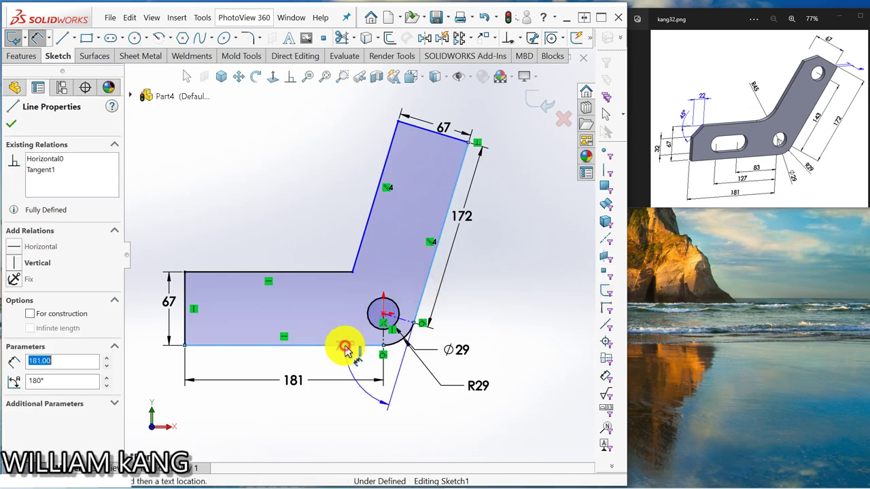
left_click(329, 236)
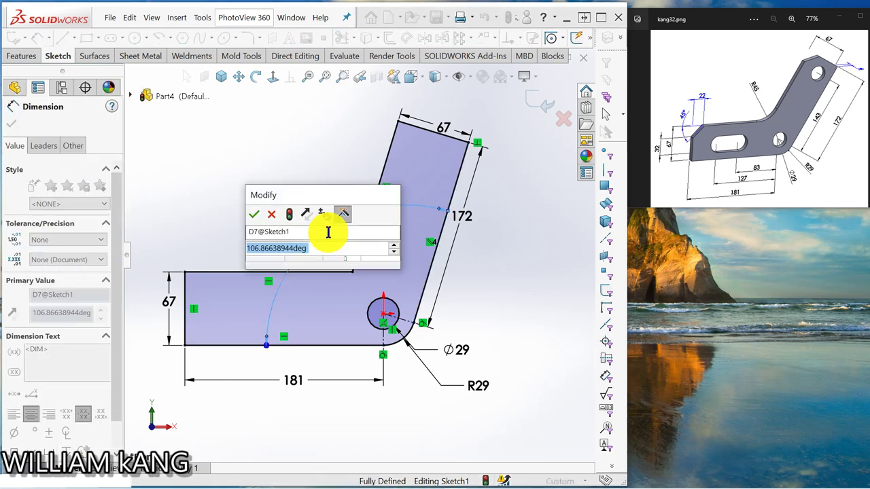
type("123")
key("Return")
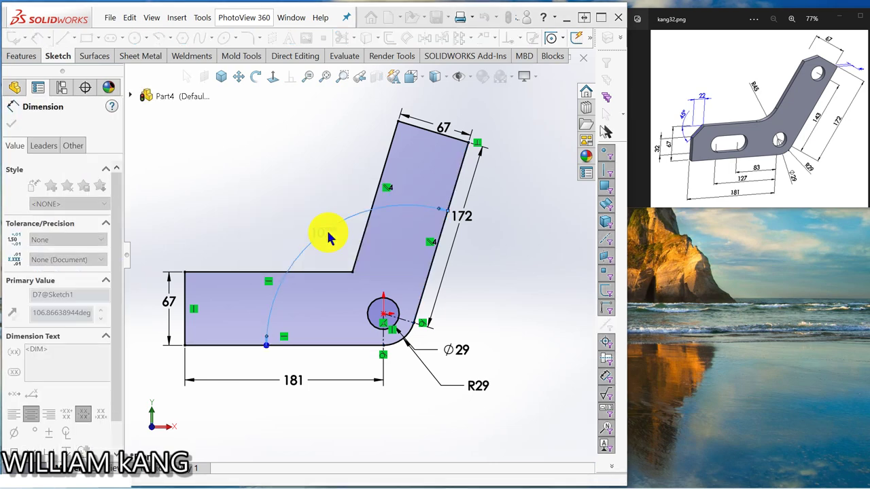
key("Escape")
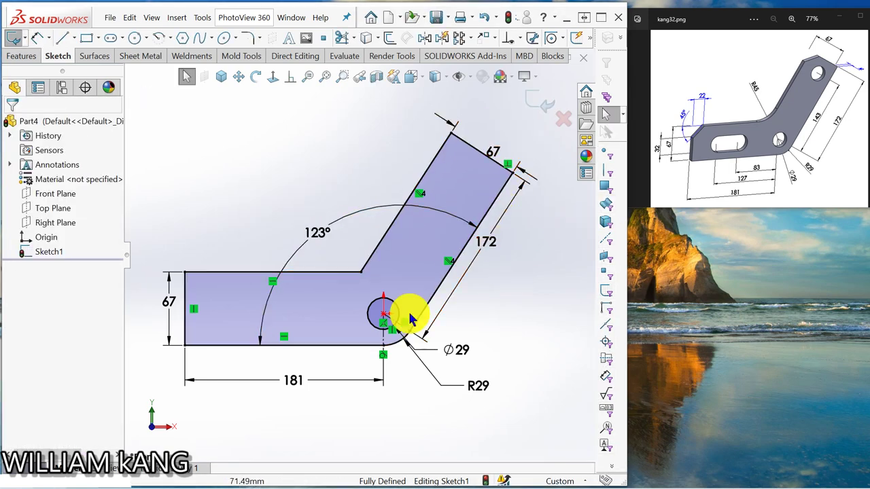
Draw a second hole circle near the top end of the slanted arm.
left_click(135, 38)
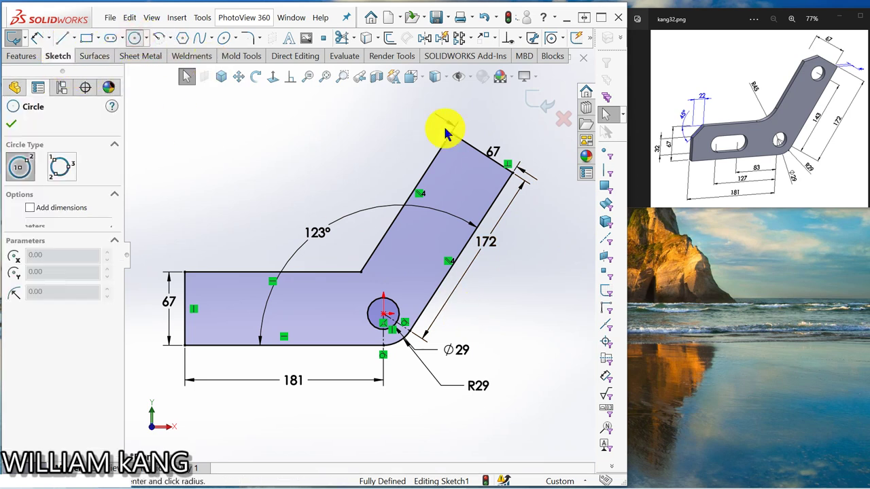
left_click(468, 178)
left_click(470, 191)
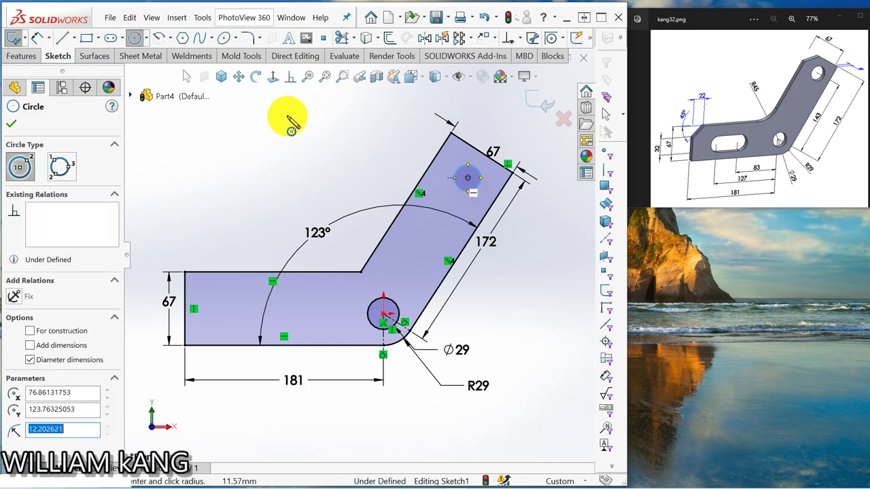
key("Escape")
left_click(381, 318)
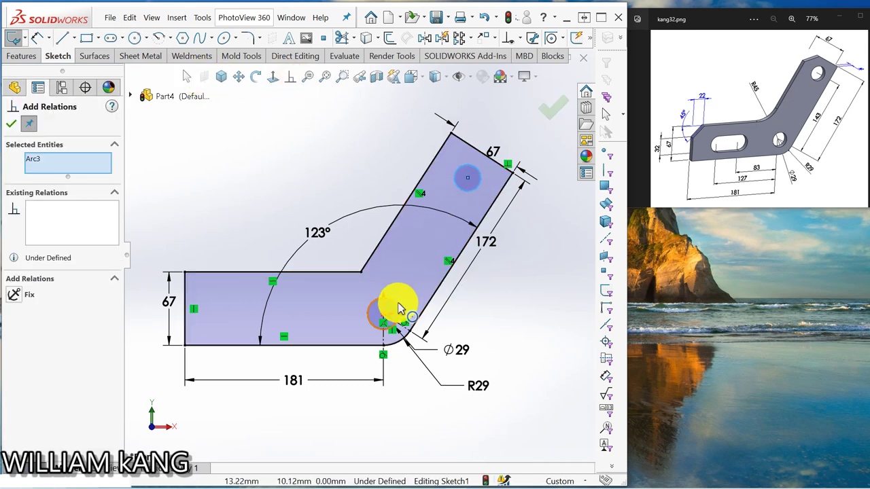
left_click(457, 187)
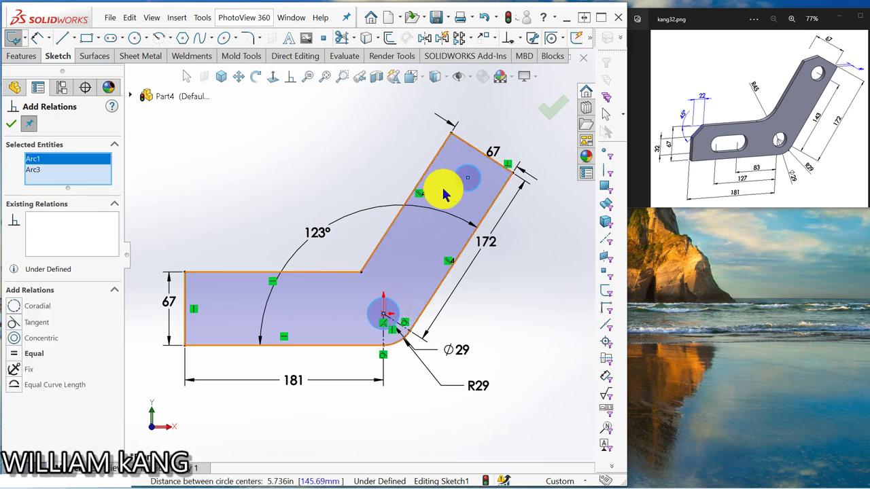
left_click(461, 188)
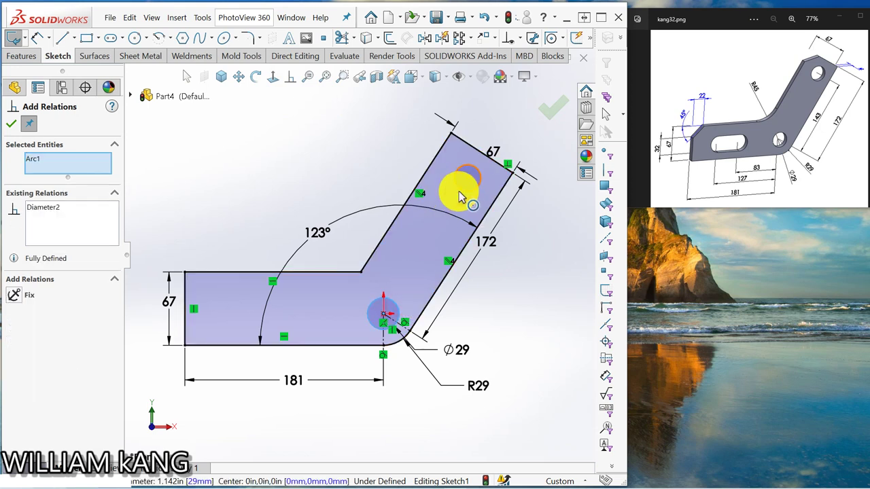
left_click(11, 123)
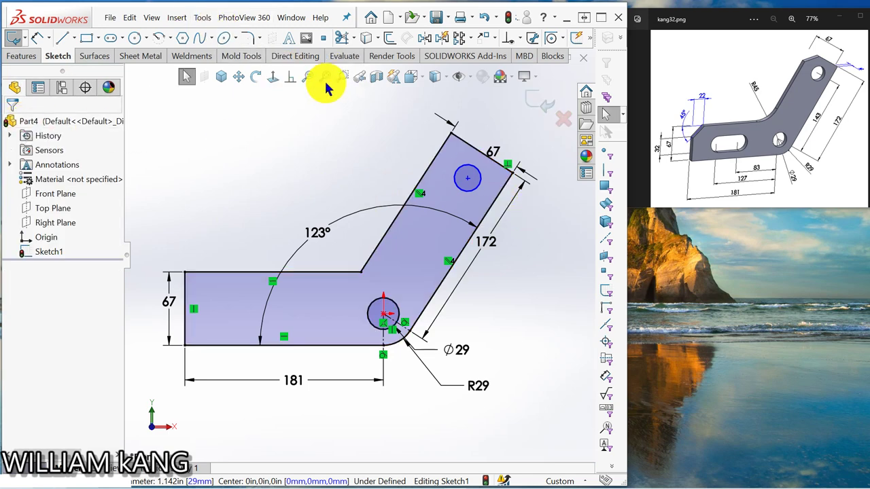
Apply an Equal relation between the upper circle and the Ø29 circle.
left_click(290, 78)
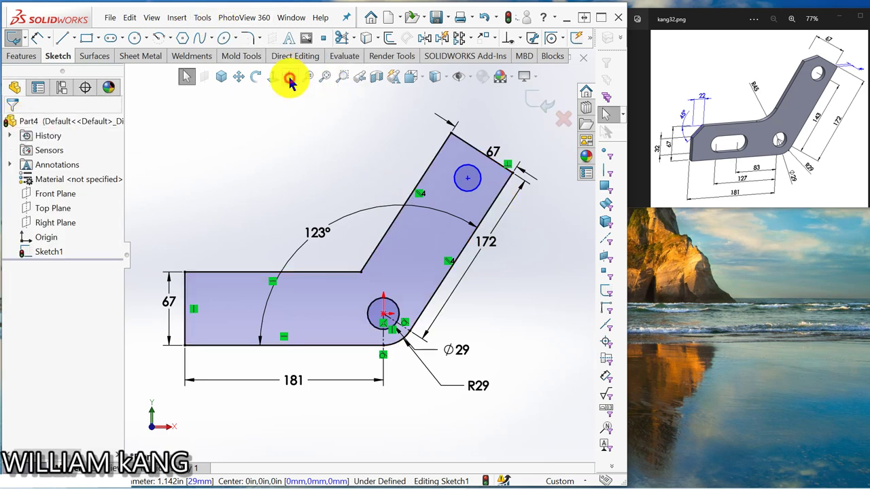
left_click(475, 195)
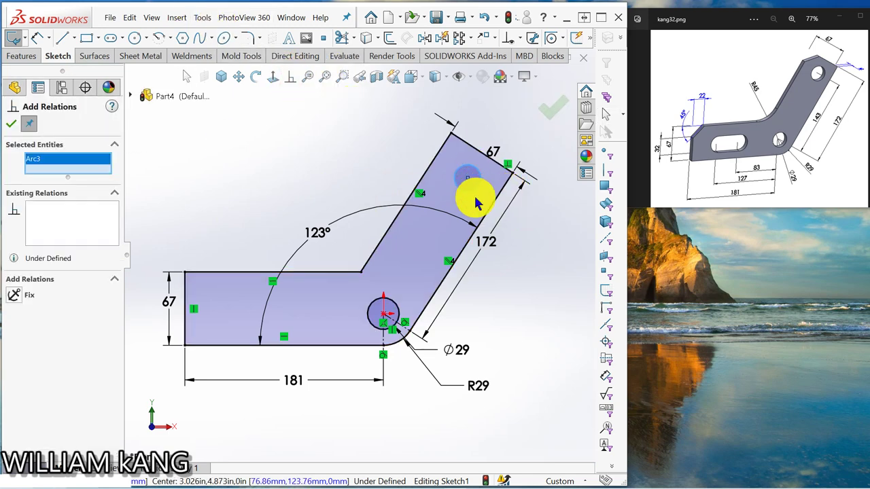
left_click(401, 314)
left_click(15, 355)
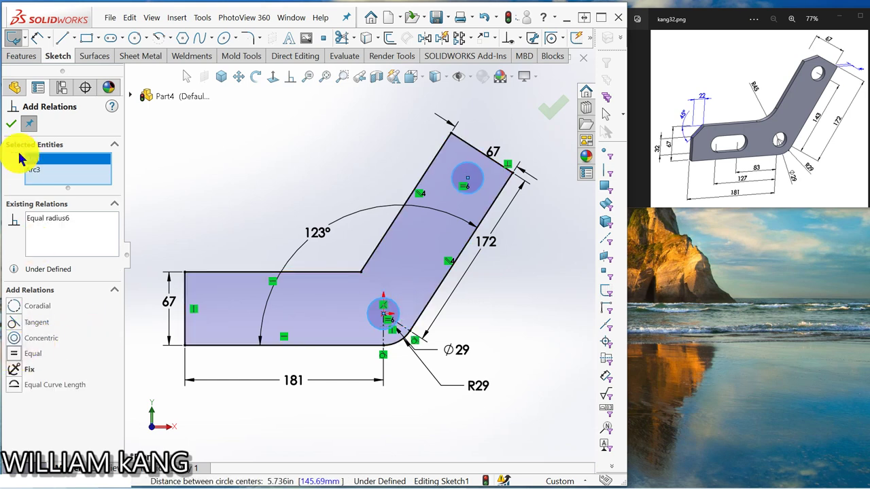
left_click(11, 126)
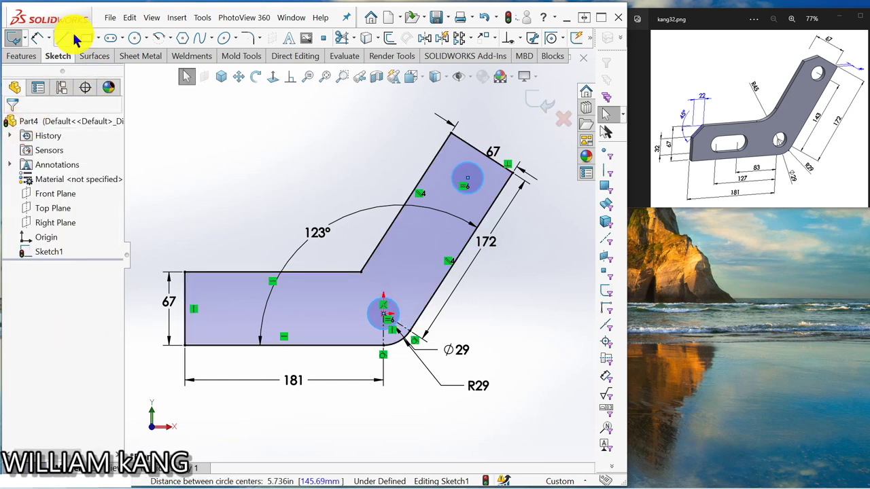
Draw a centerline from the upper hole centre to the lower hole centre.
left_click(74, 37)
left_click(66, 72)
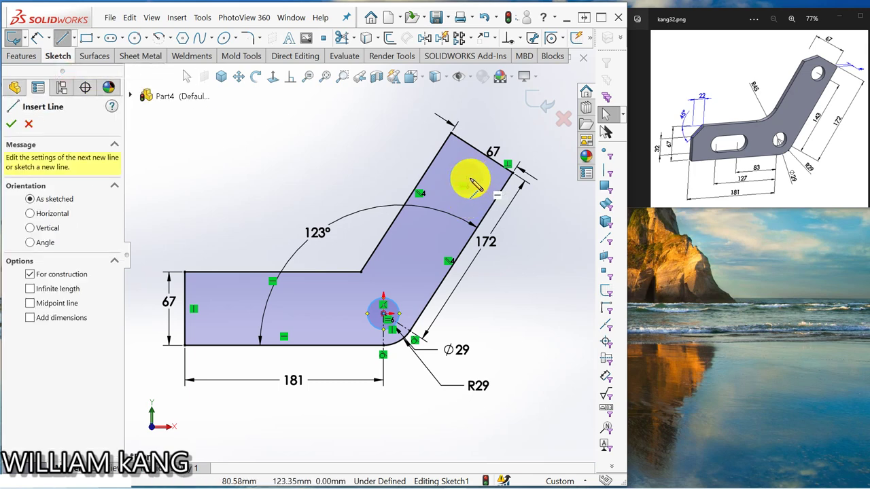
left_click(468, 179)
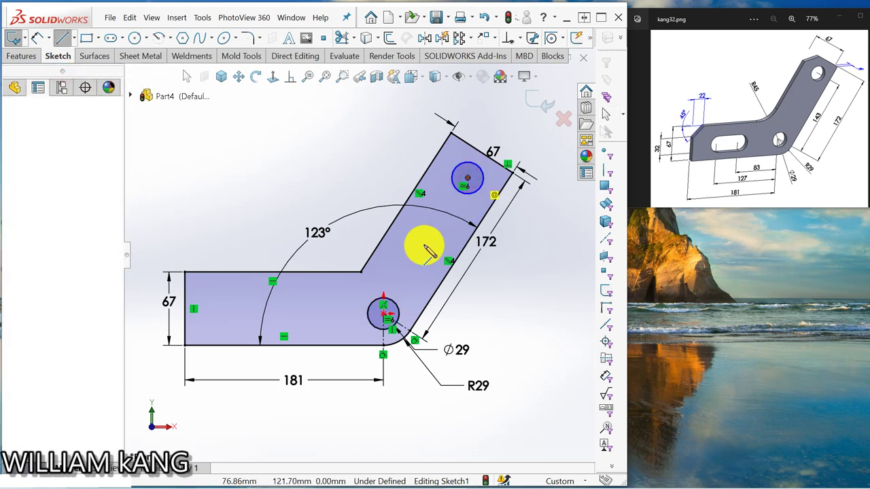
left_click(387, 317)
key("Escape")
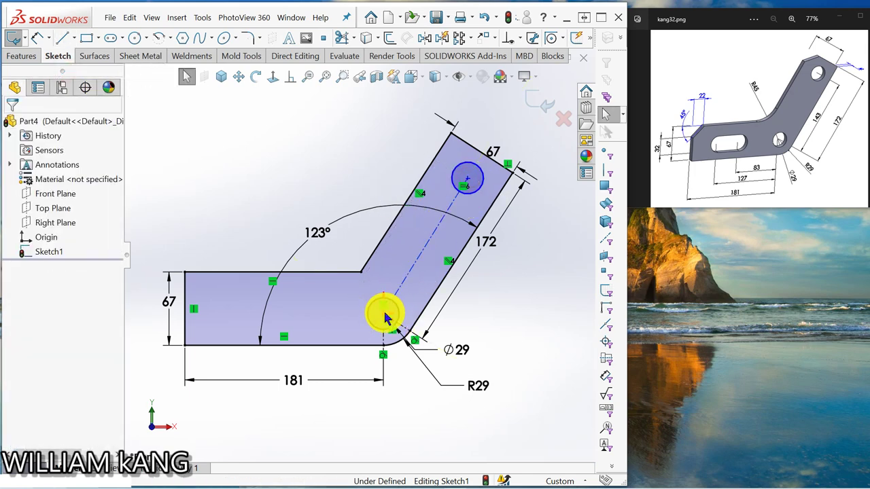
Make the centerline parallel to the slanted outer edge.
left_click(290, 76)
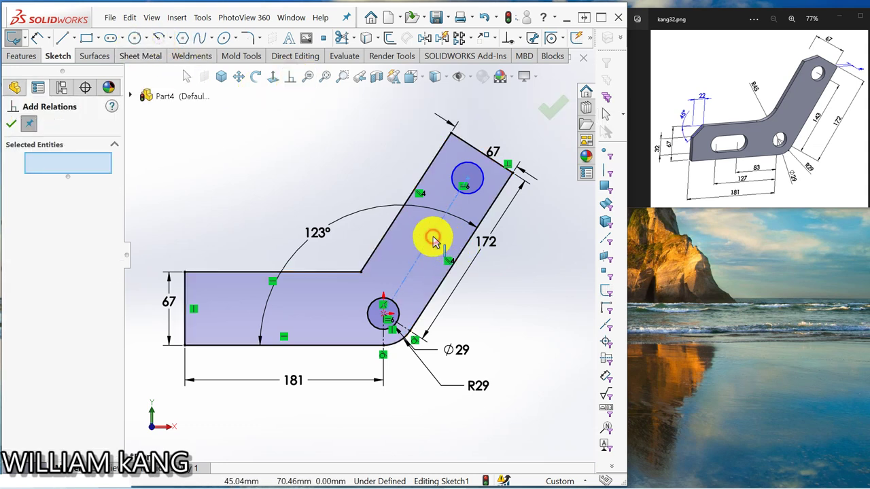
left_click(434, 241)
left_click(461, 259)
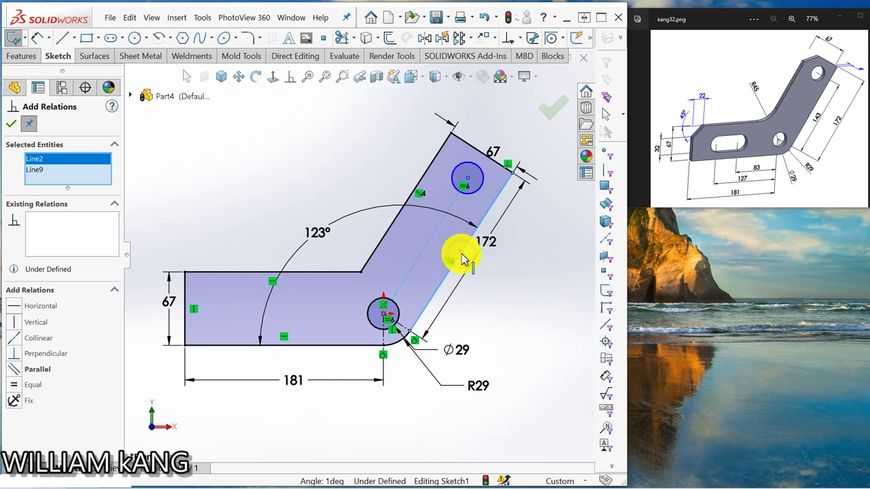
left_click(18, 370)
key("Escape")
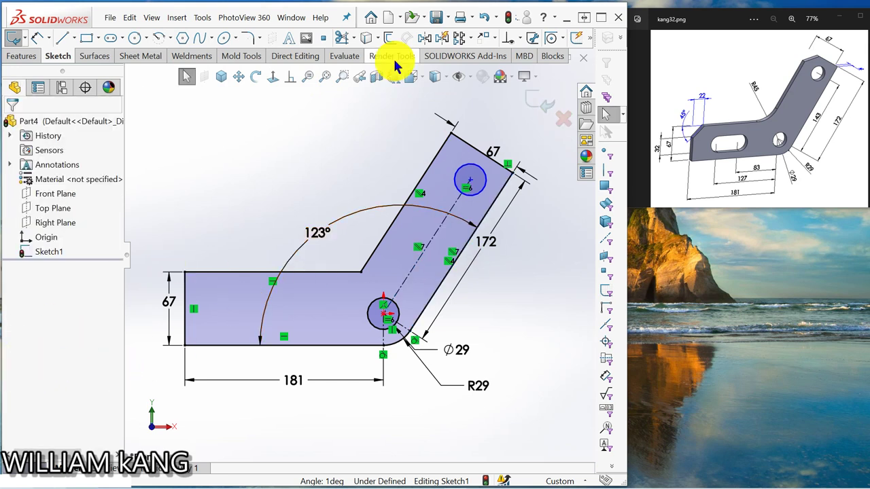
Dimension the centerline length to 143 mm.
left_click(37, 38)
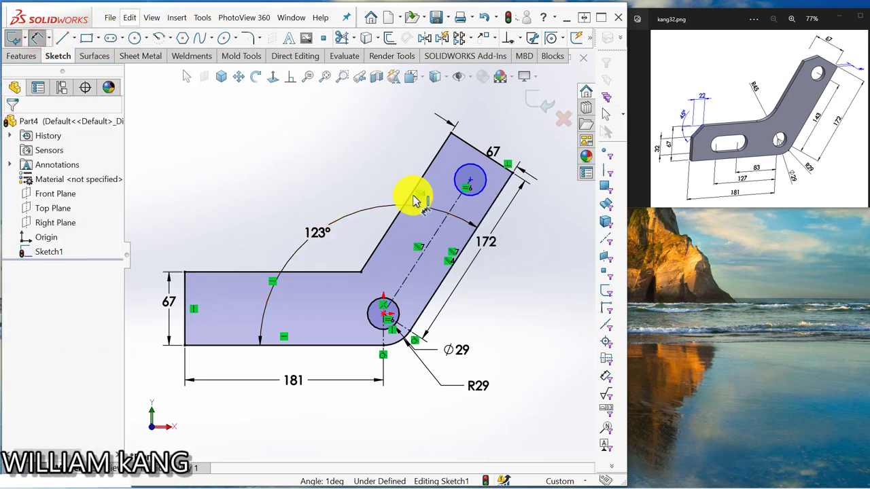
left_click(439, 234)
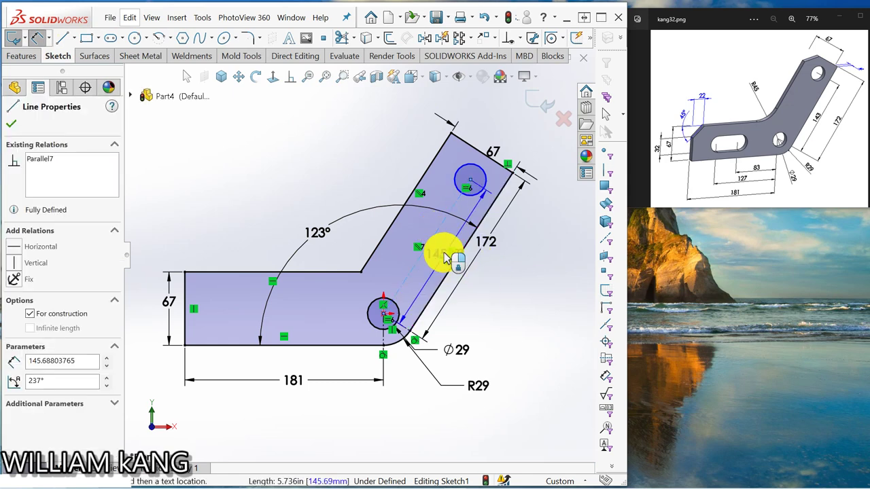
left_click(442, 253)
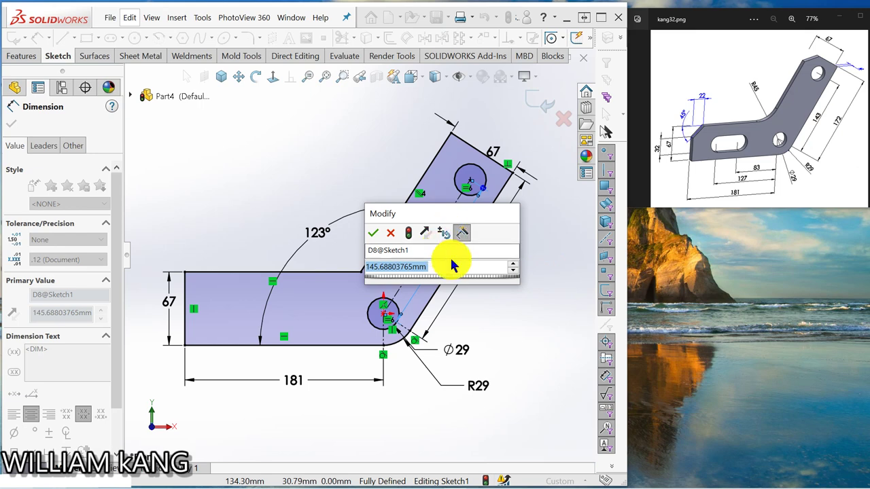
type("143")
key("Return")
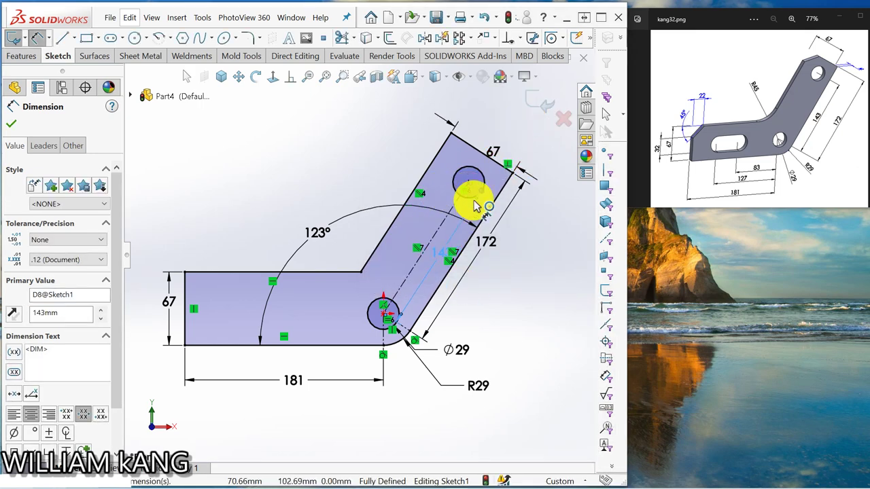
key("Escape")
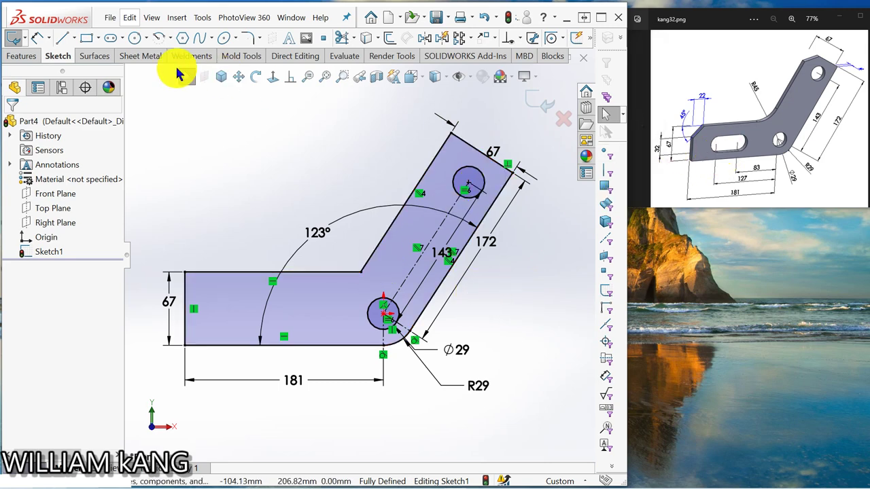
Draw a straight slot in the horizontal arm, level with the lower hole centre.
left_click(111, 40)
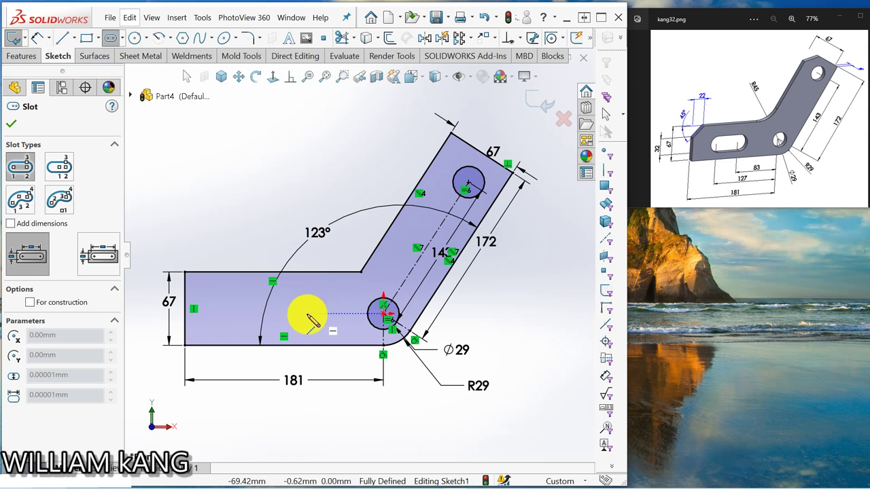
left_click(307, 314)
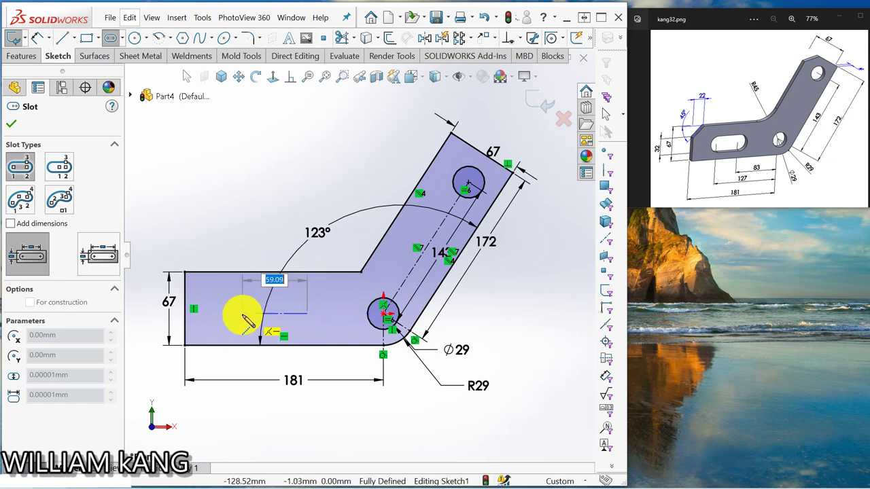
left_click(243, 315)
left_click(247, 298)
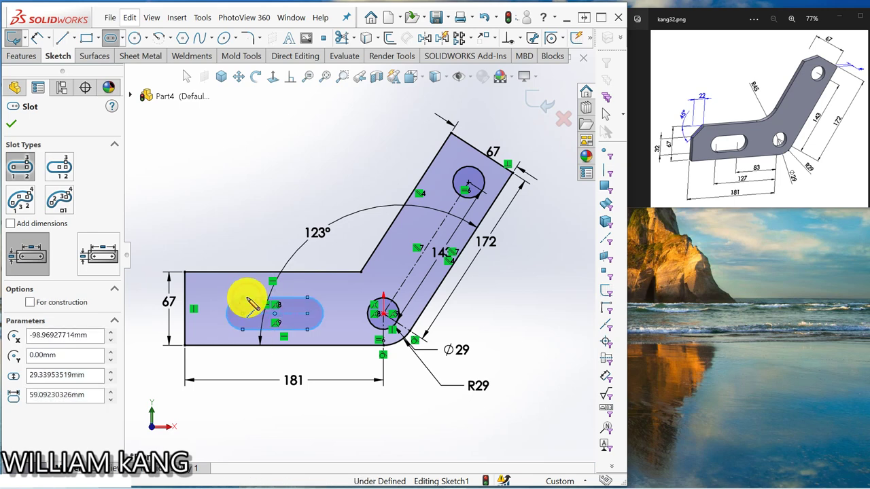
Dimension the slot width to 32 mm.
left_click(35, 40)
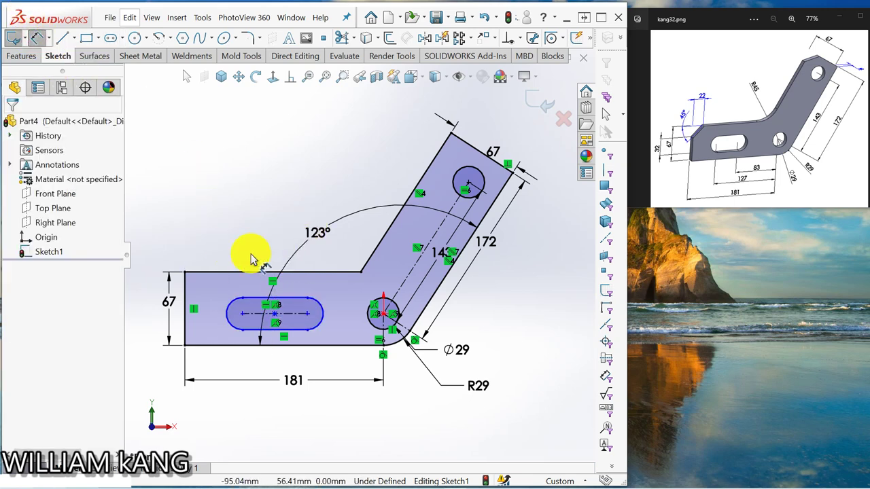
left_click(252, 302)
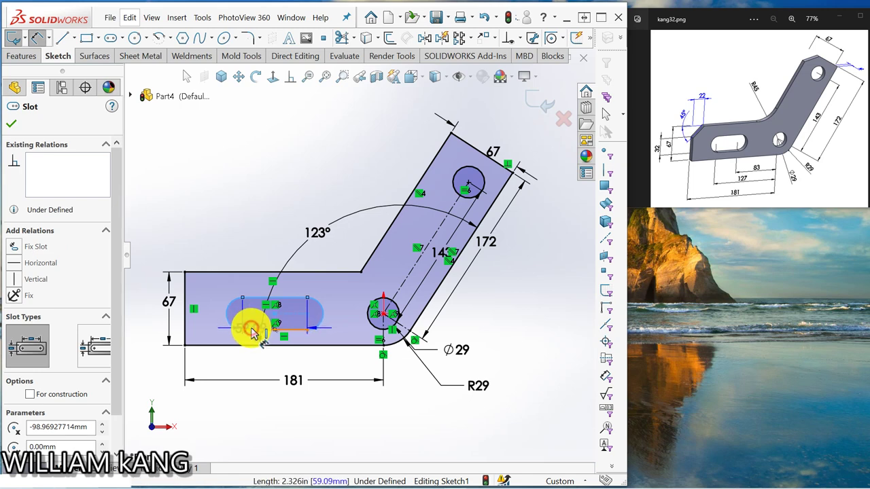
left_click(207, 310)
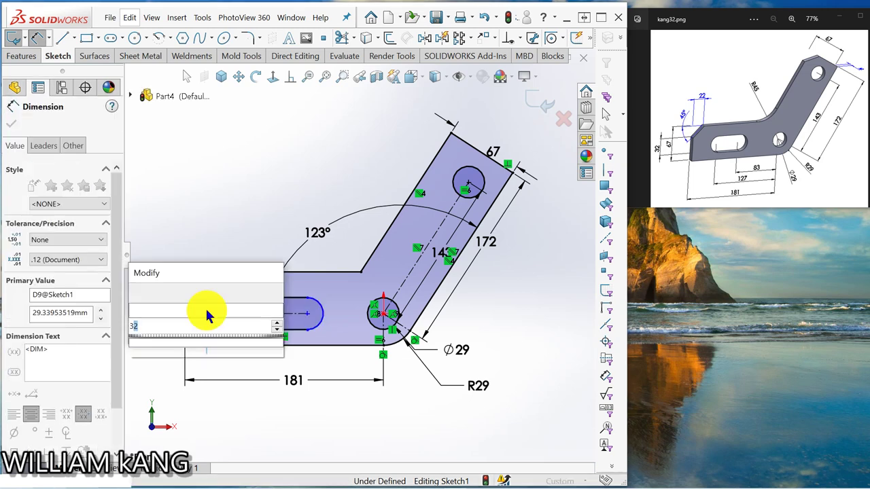
type("32")
key("Return")
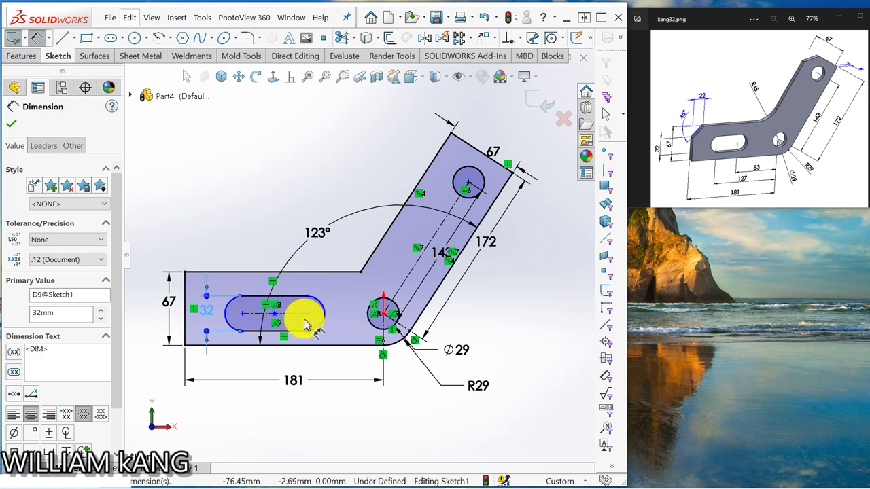
Locate the slot from the lower hole centre with 83 mm and 127 mm horizontal dimensions.
left_click(310, 317)
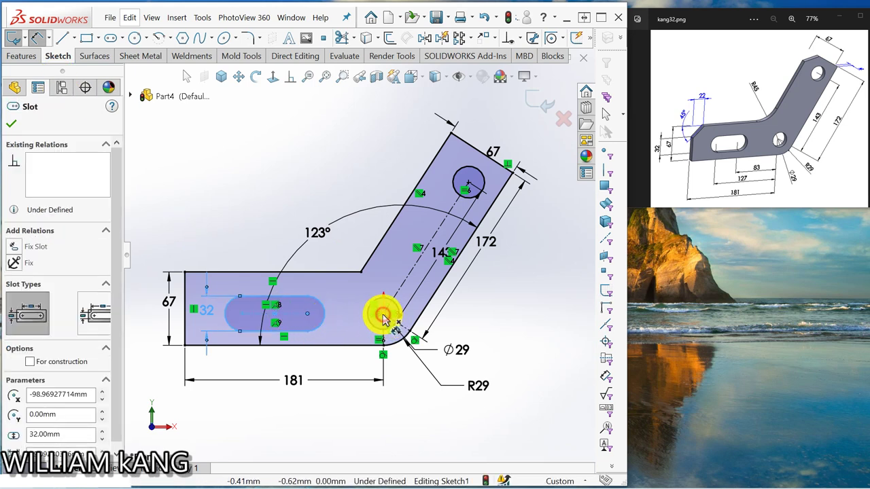
left_click(384, 315)
left_click(342, 355)
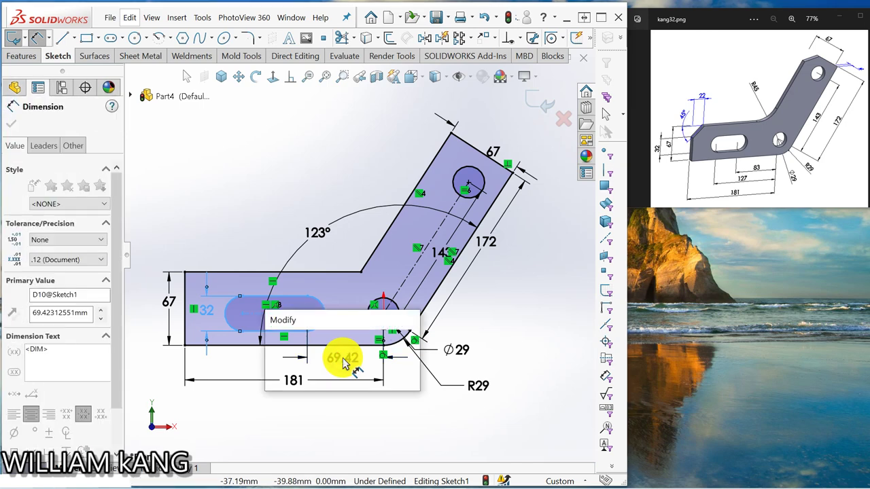
type("83")
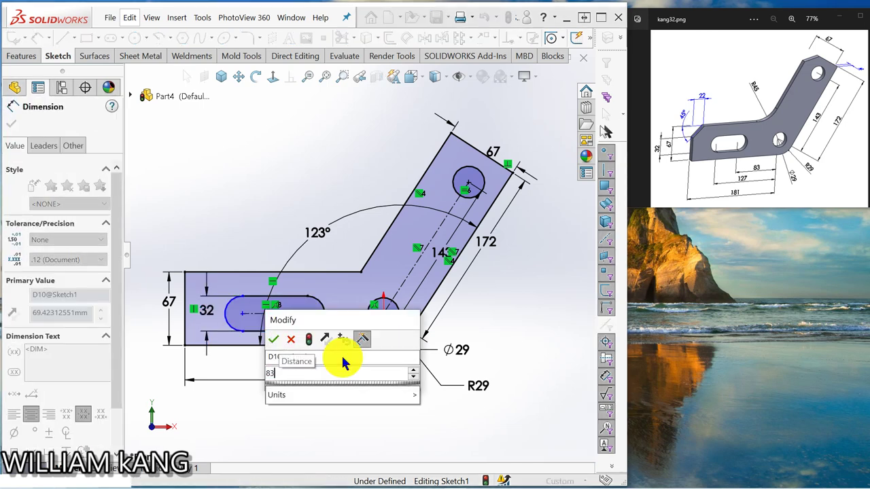
key("Return")
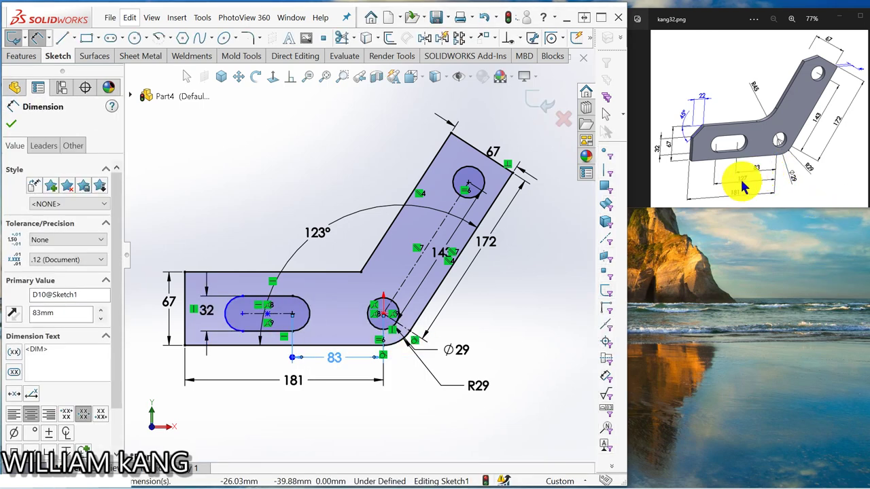
left_click(243, 316)
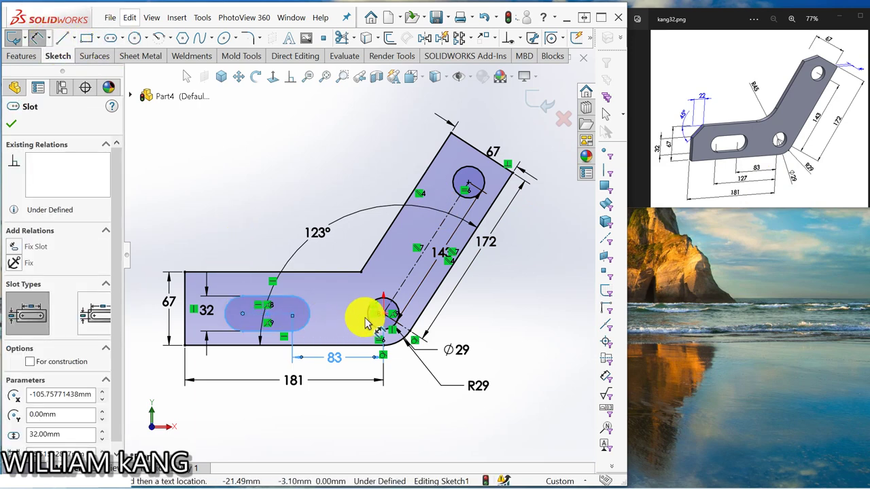
left_click(384, 315)
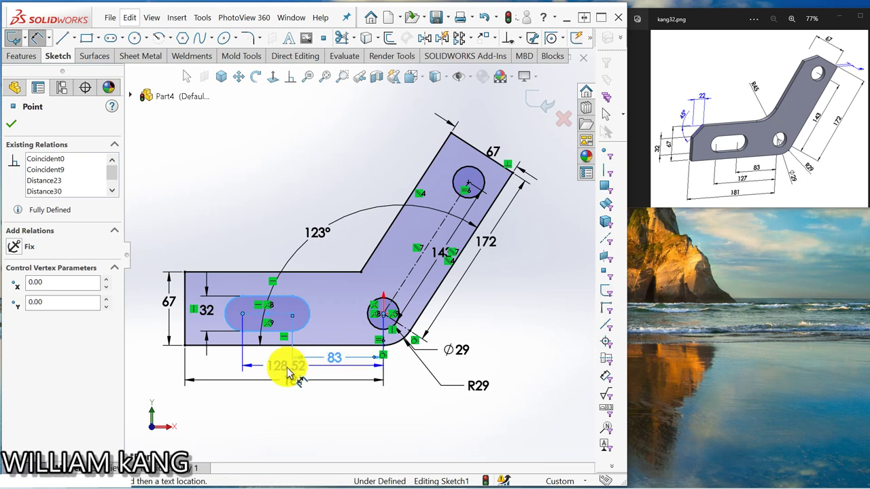
left_click(289, 369)
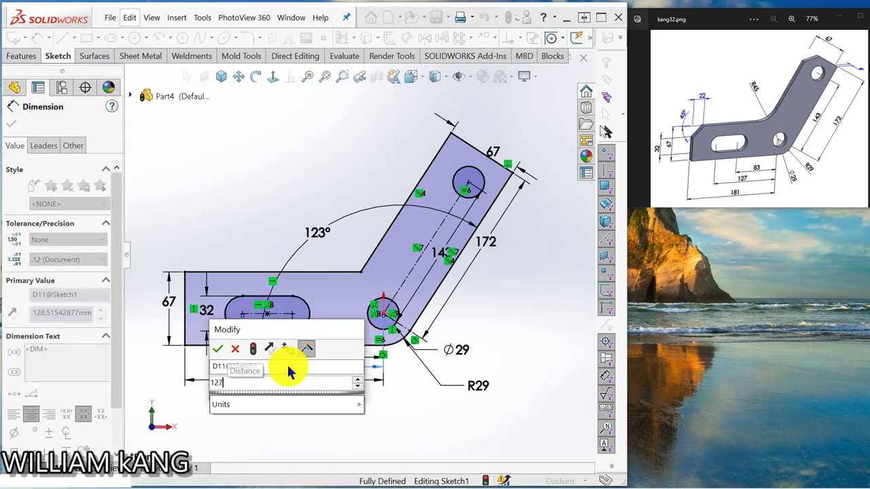
key("Return")
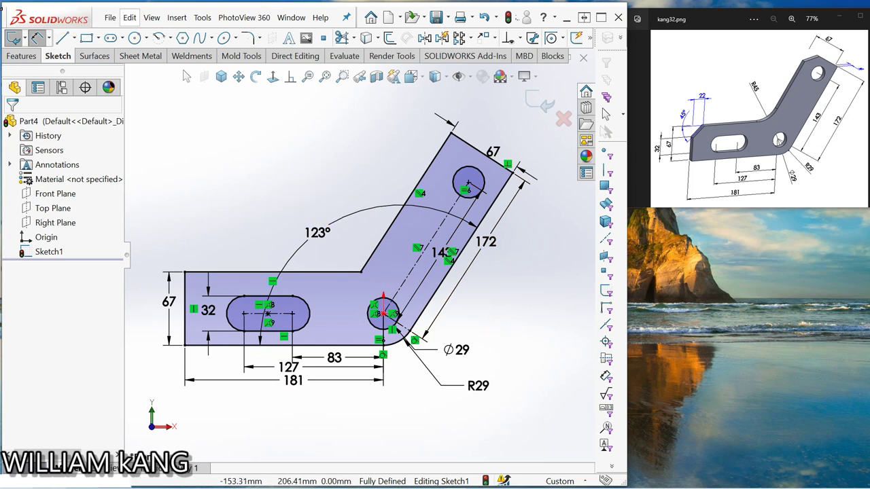
Extrude the sketch Blind 10 mm into Boss-Extrude1.
left_click(21, 58)
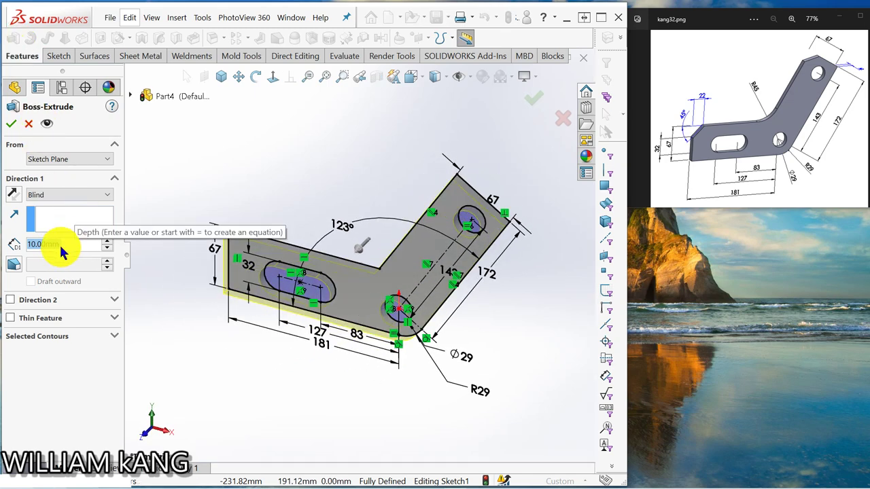
left_click(13, 124)
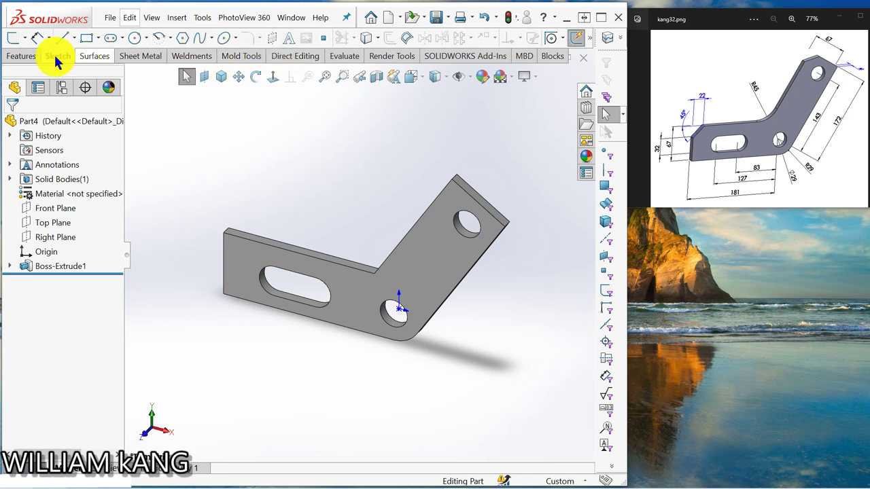
Chamfer the two outer end edges at 22 mm × 45° using the edge selection filter.
left_click(21, 56)
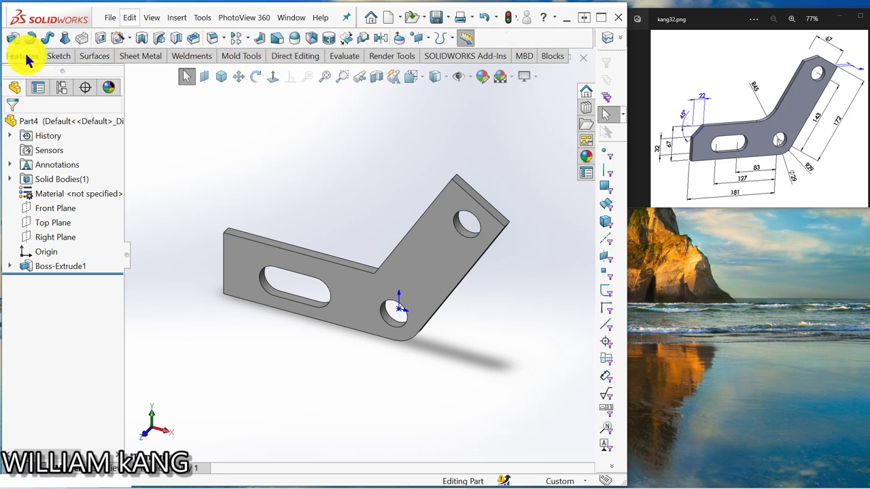
left_click(222, 39)
left_click(221, 67)
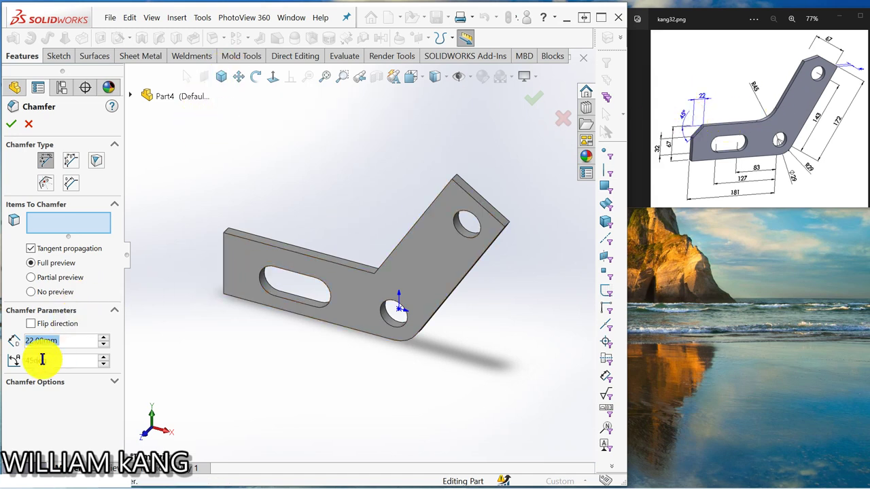
left_click_drag(46, 343, 73, 343)
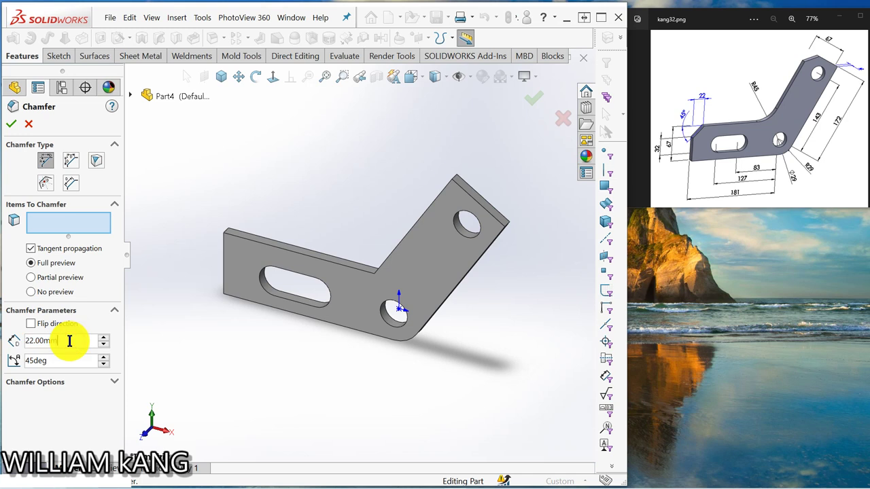
double_click(48, 365)
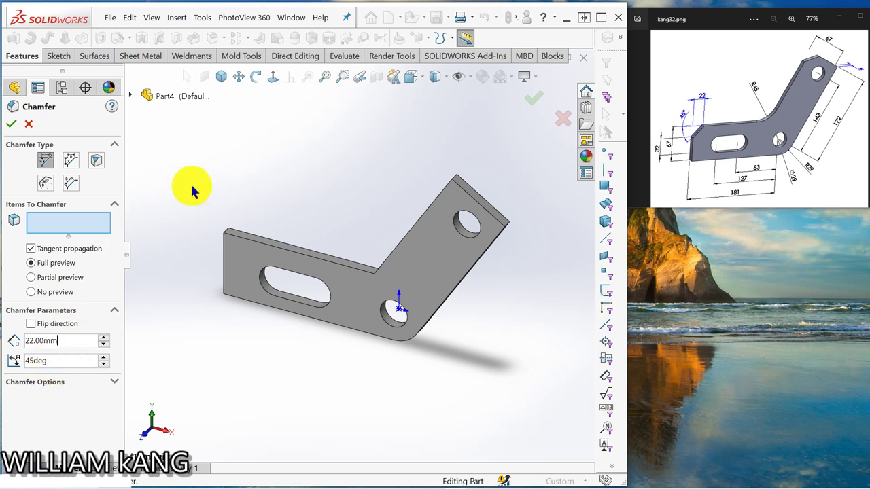
left_click(607, 171)
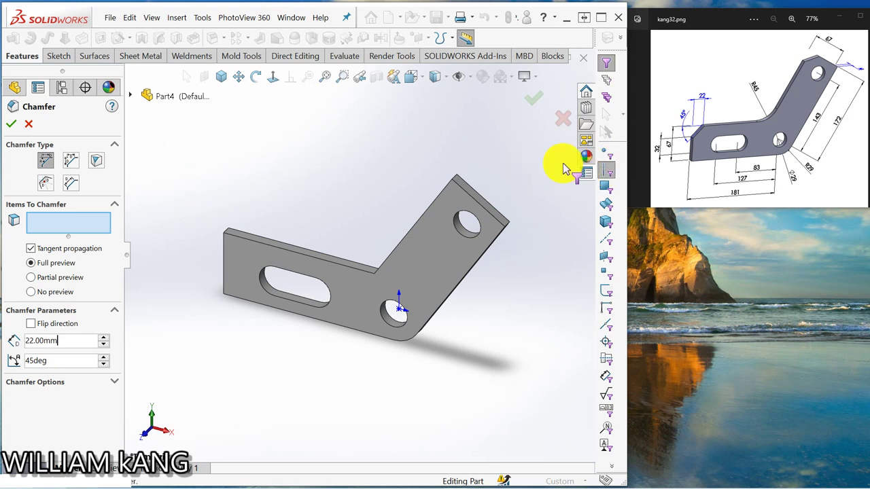
left_click(456, 180)
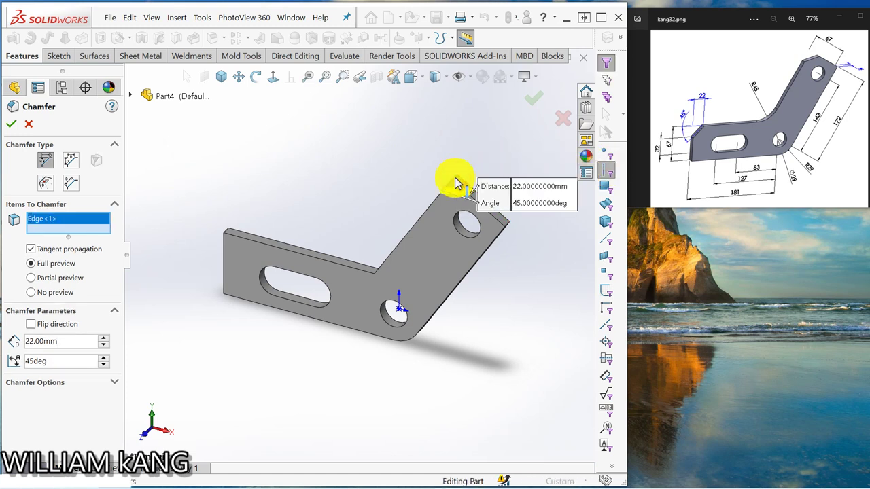
left_click(227, 233)
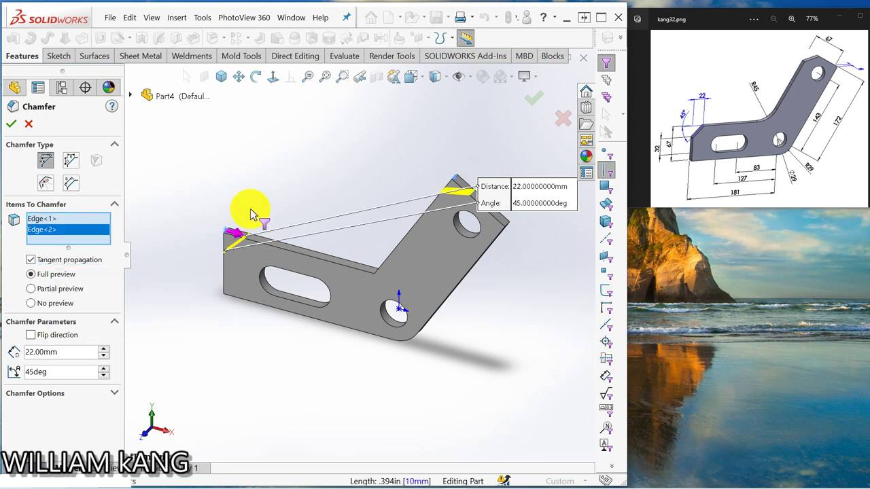
left_click(11, 125)
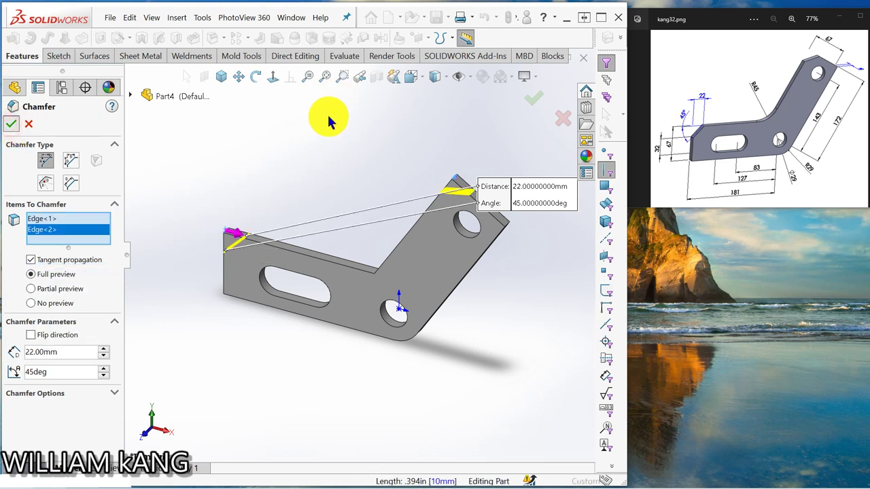
left_click(610, 79)
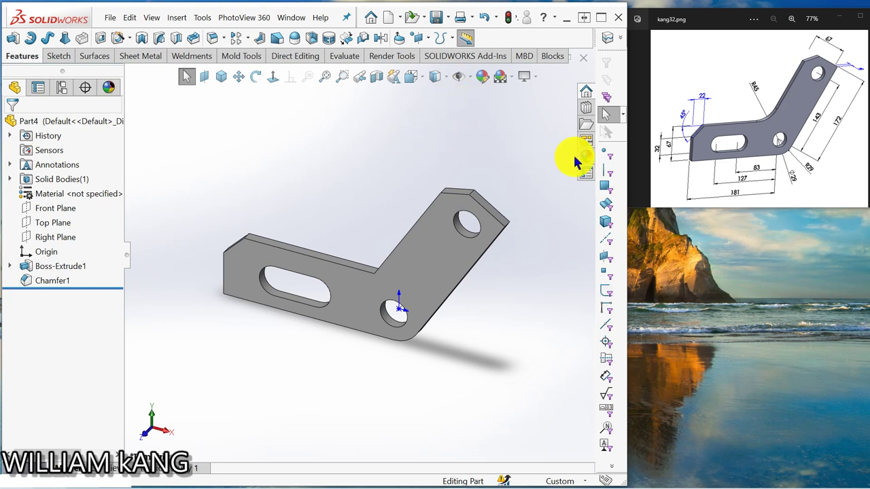
Fillet the inner bend edge with a 45 mm radius, then view the part from the front.
left_click(605, 171)
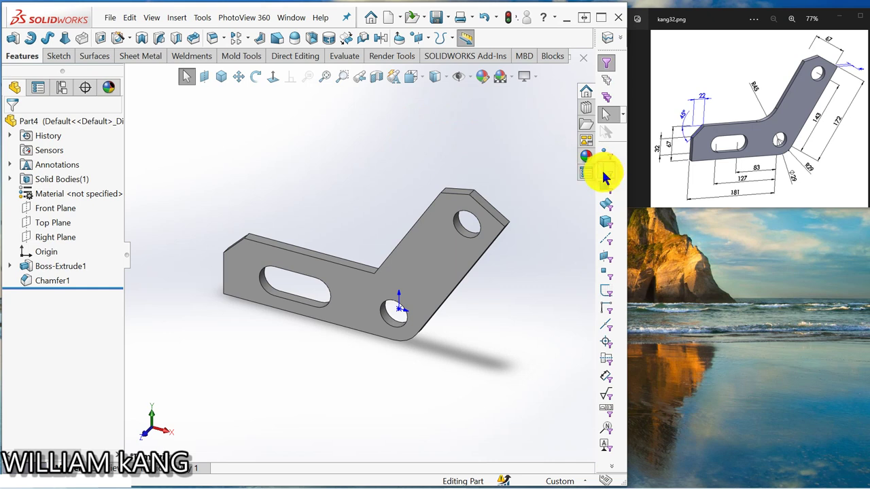
middle_click_drag(350, 213, 394, 204)
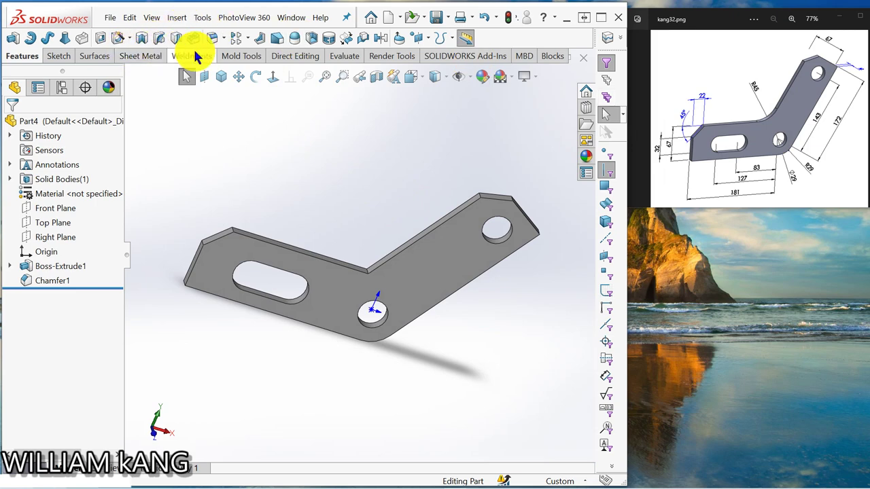
left_click(212, 38)
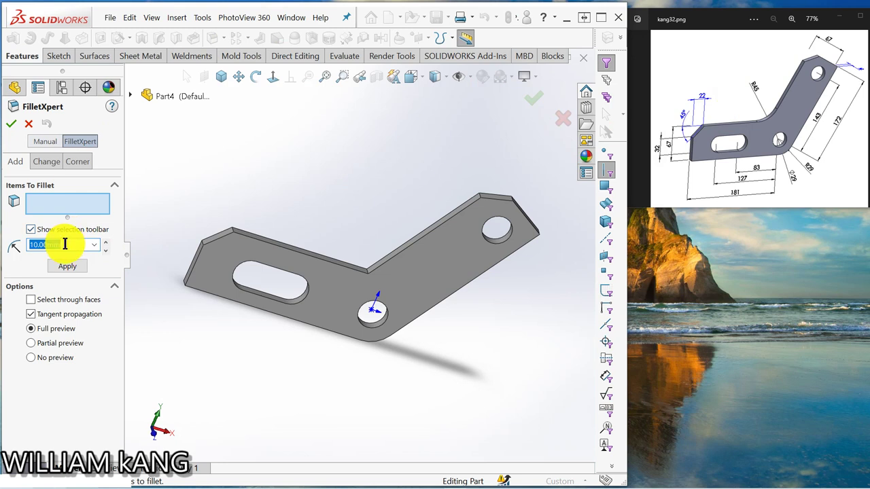
type("45")
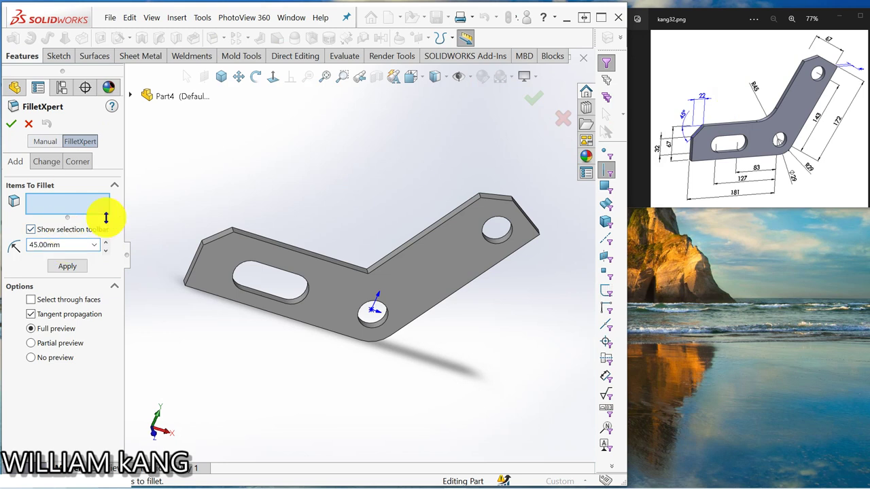
middle_click_drag(359, 239, 365, 269)
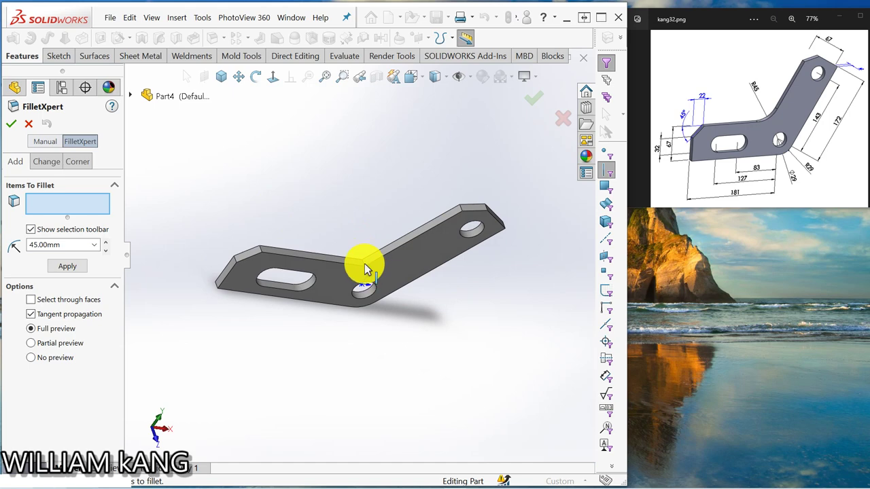
left_click(360, 262)
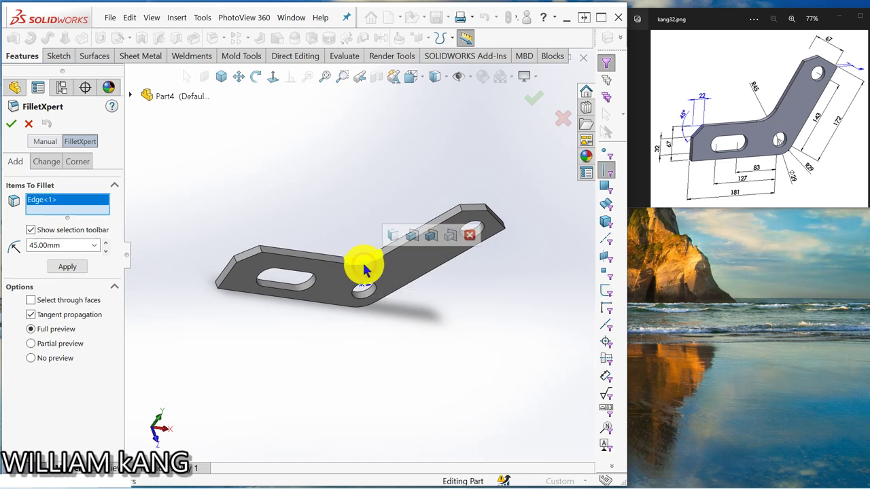
left_click(9, 125)
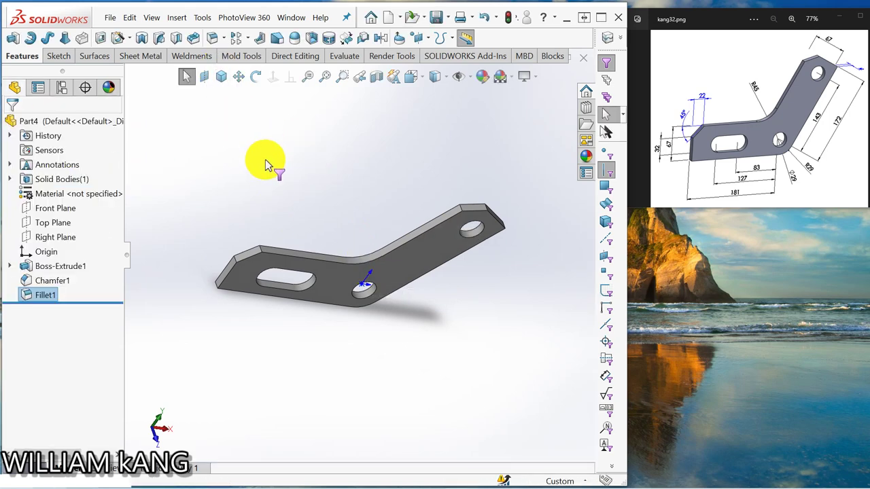
middle_click_drag(272, 165, 259, 87)
left_click_drag(320, 130, 231, 124)
key("Escape")
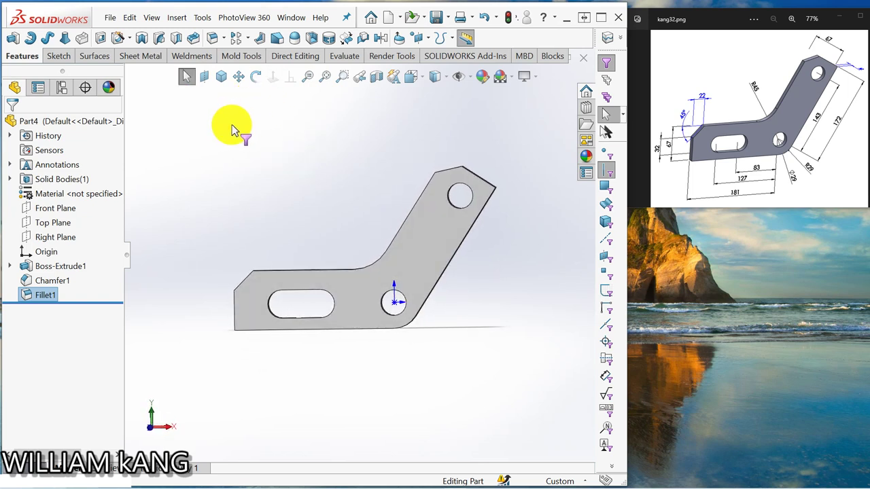